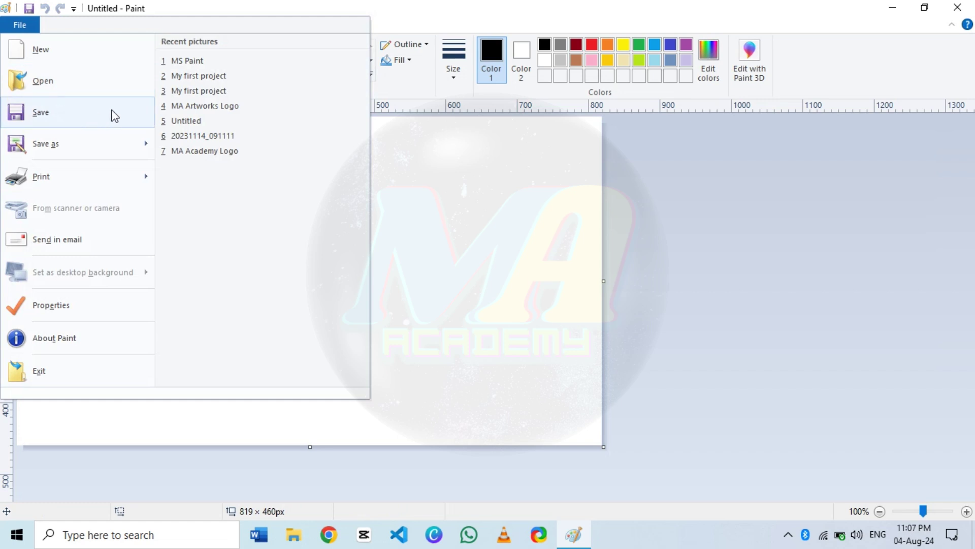
Draw an upward-pointing block arrow about 128 × 201 px in the right half of the canvas.
left_click(513, 224)
left_click(358, 61)
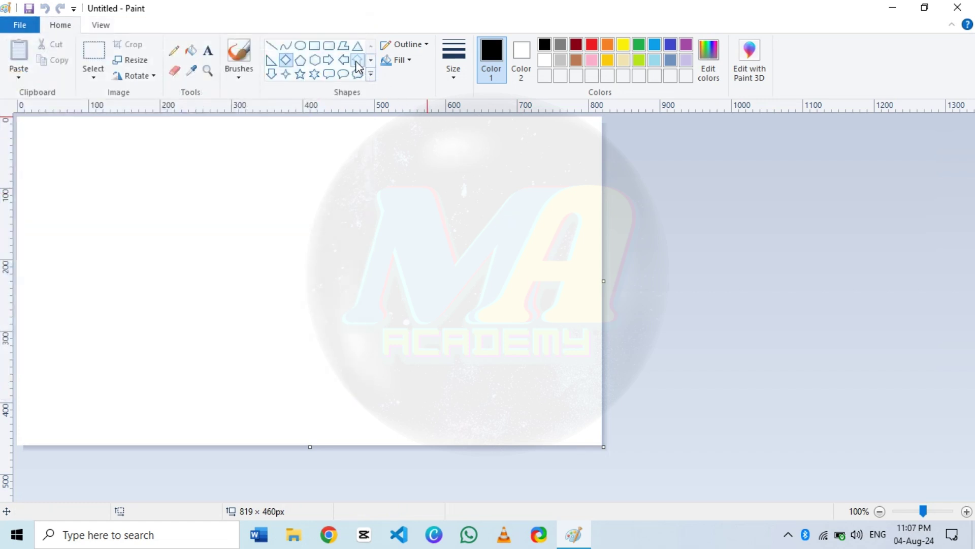
left_click_drag(357, 161, 450, 306)
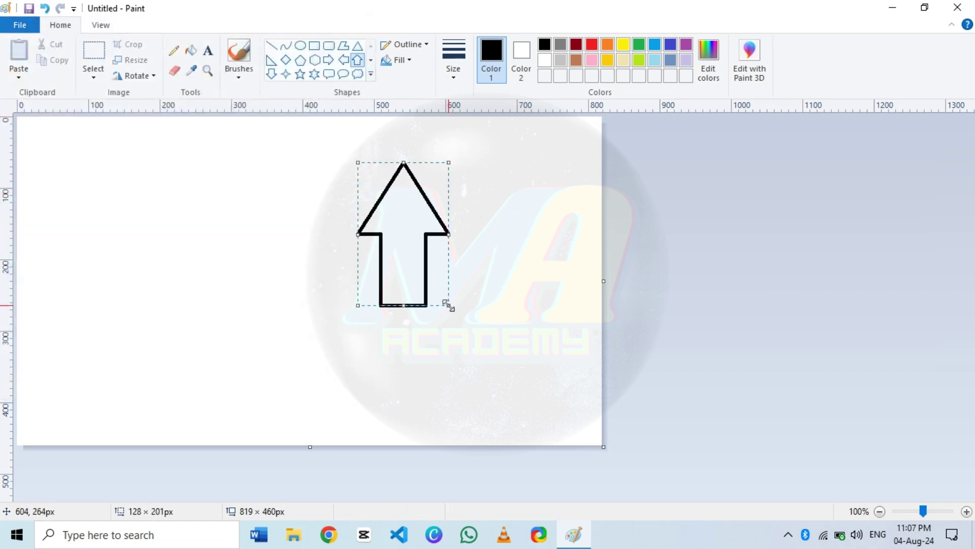
left_click(105, 188)
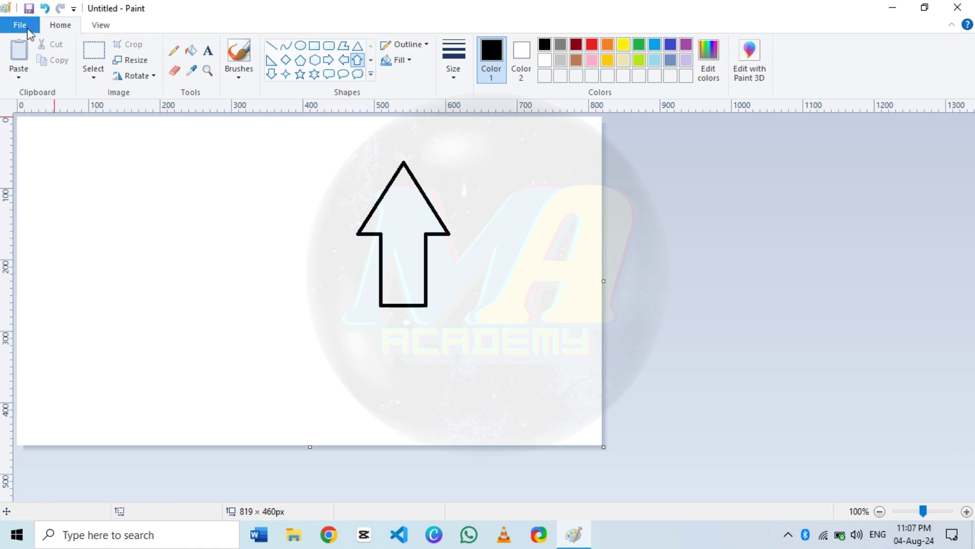
Start saving the drawing to the Desktop and name the file My first project.
left_click(23, 26)
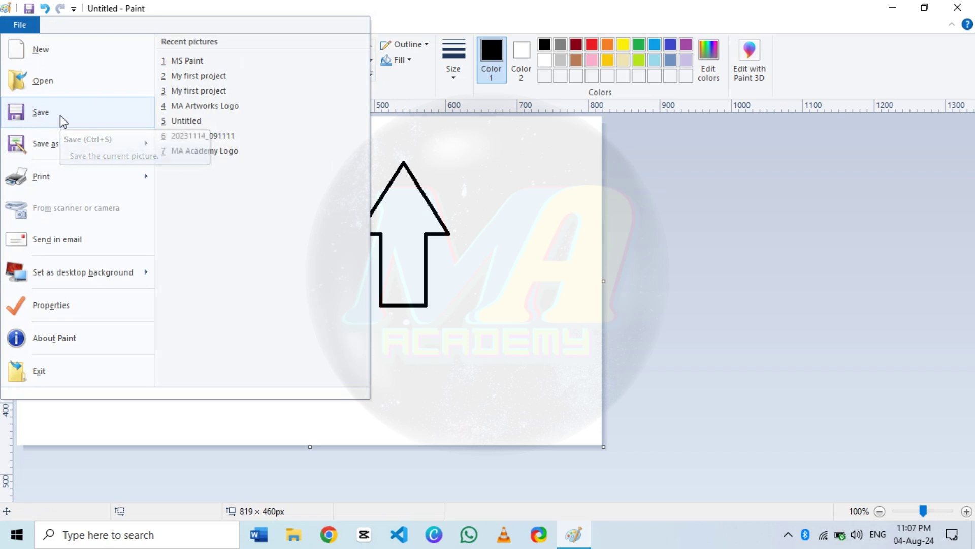
left_click(41, 112)
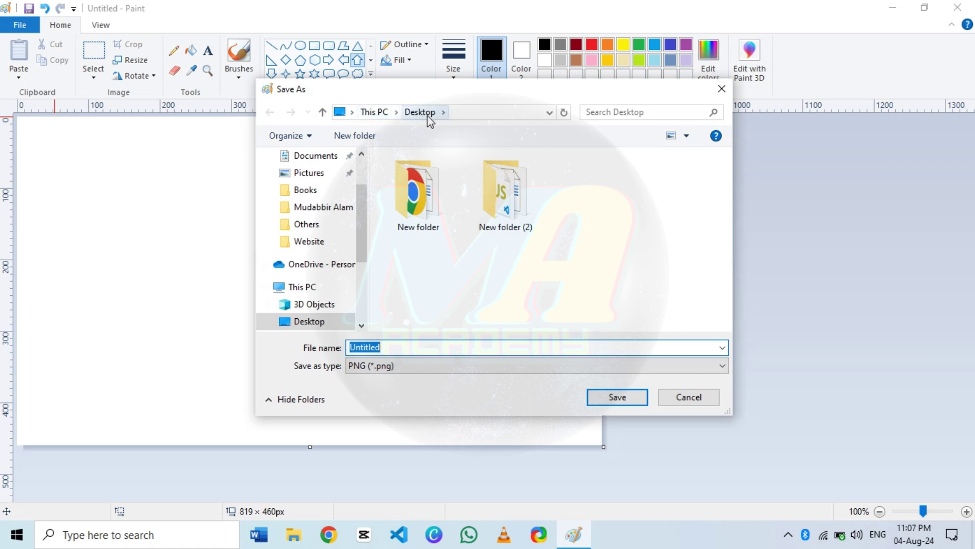
left_click(435, 346)
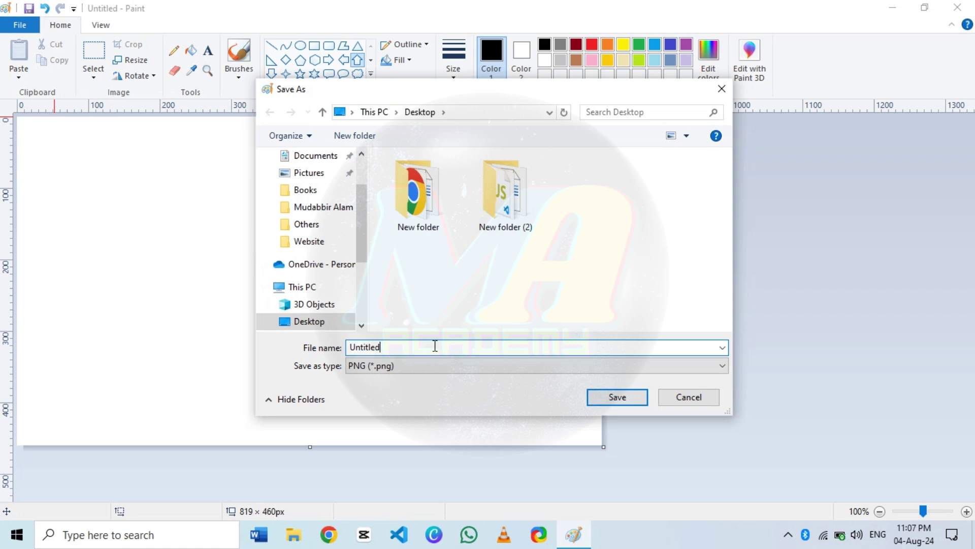
key("BackSpace")
key("BackSpace")
key("BackSpace")
key("BackSpace")
key("BackSpace")
key("BackSpace")
type("My")
Set the file type to JPEG and save the picture.
left_click(440, 365)
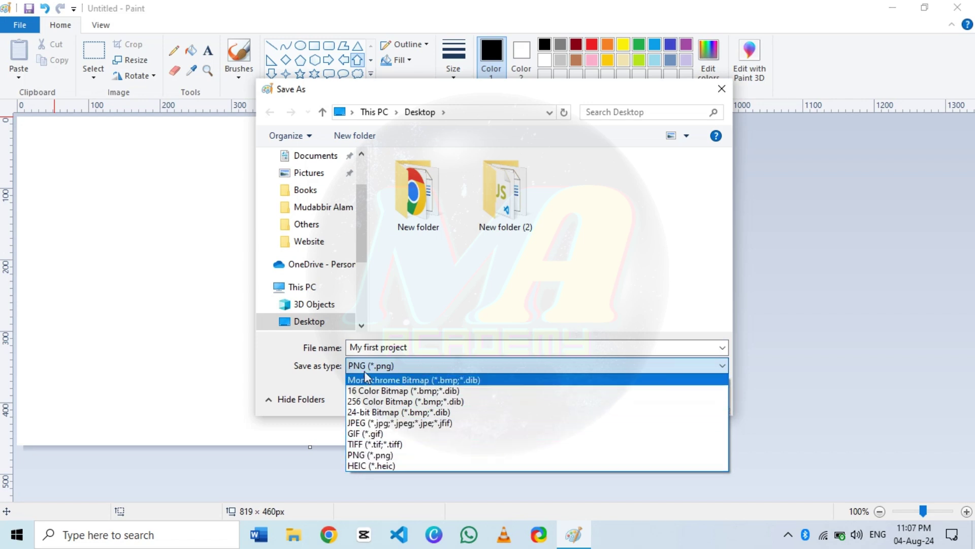
left_click(365, 424)
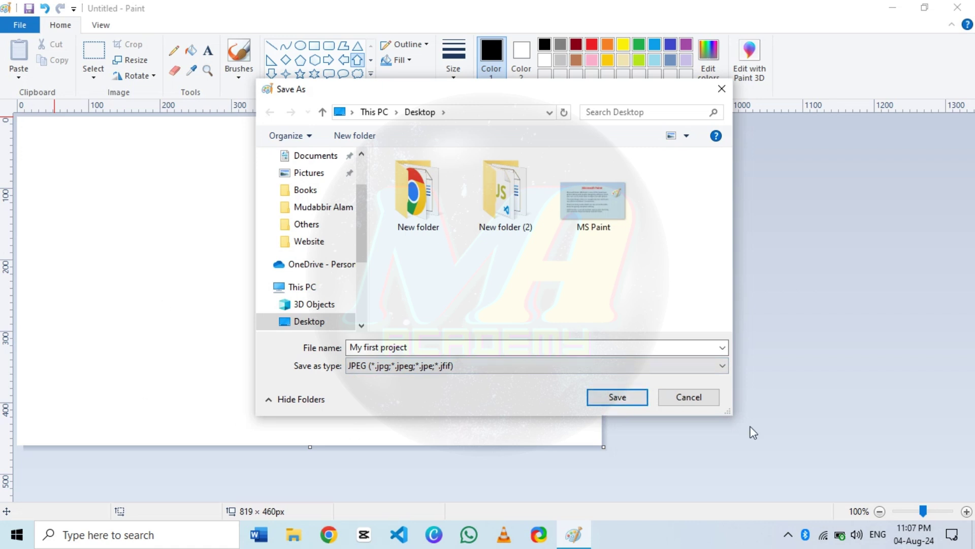
left_click(614, 399)
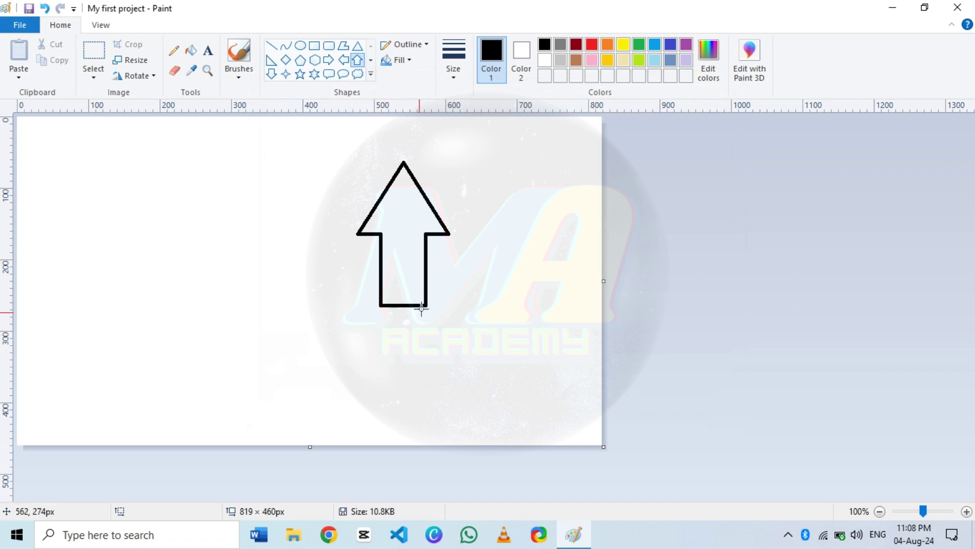
Check the details of the My first project file on the desktop and return to Paint.
left_click(893, 9)
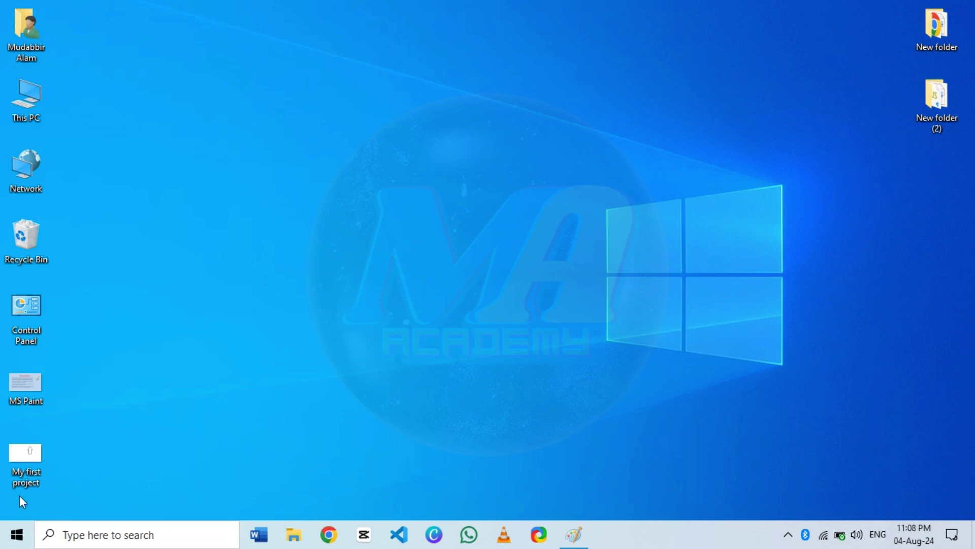
mouse_move(31, 484)
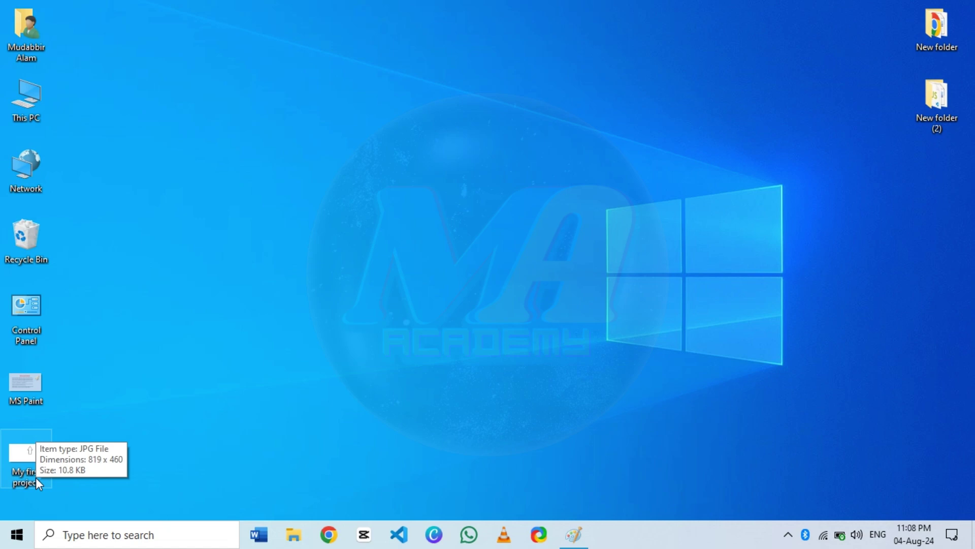
left_click(580, 539)
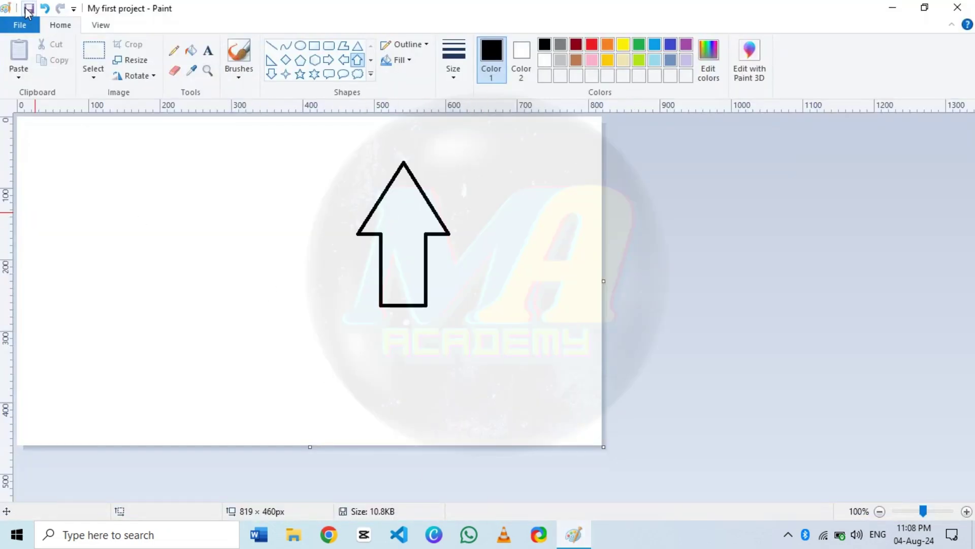
Draw a rectangle about 232 × 173 px to the left of the arrow and save the picture under its existing name.
left_click(319, 48)
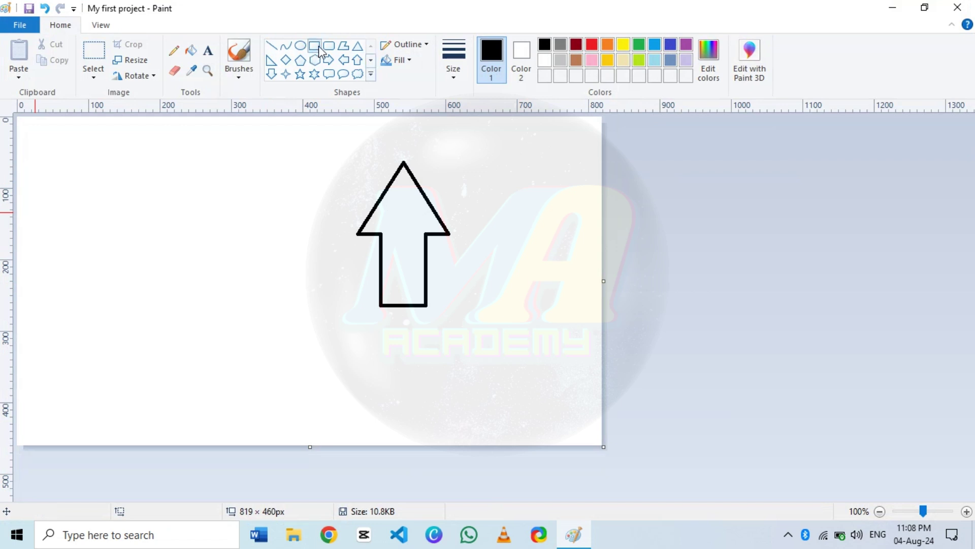
left_click_drag(105, 159, 271, 282)
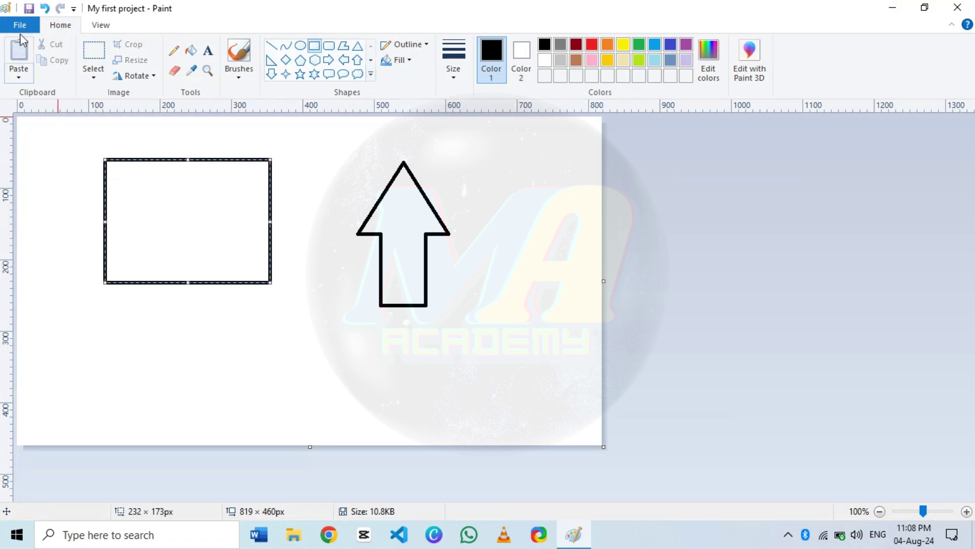
left_click(6, 8)
left_click(71, 233)
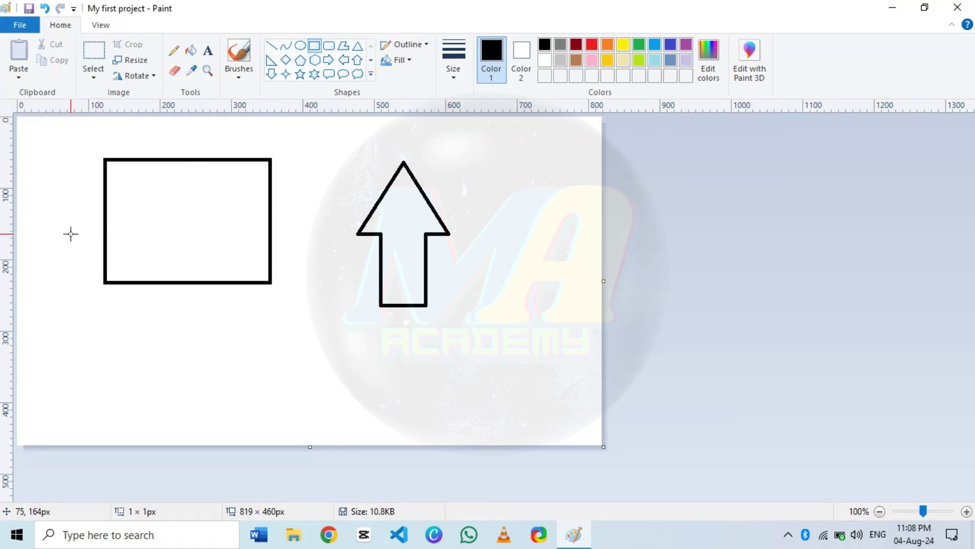
left_click(32, 28)
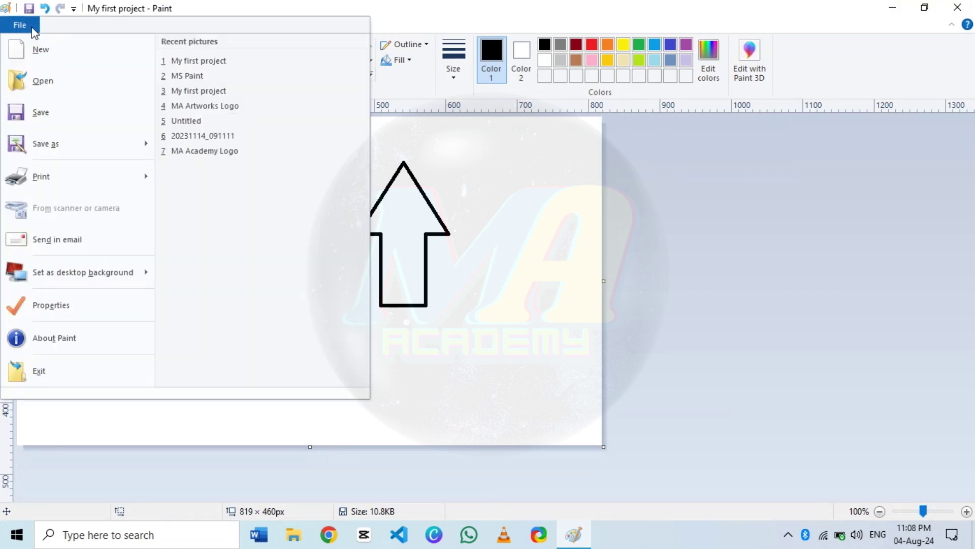
left_click(55, 116)
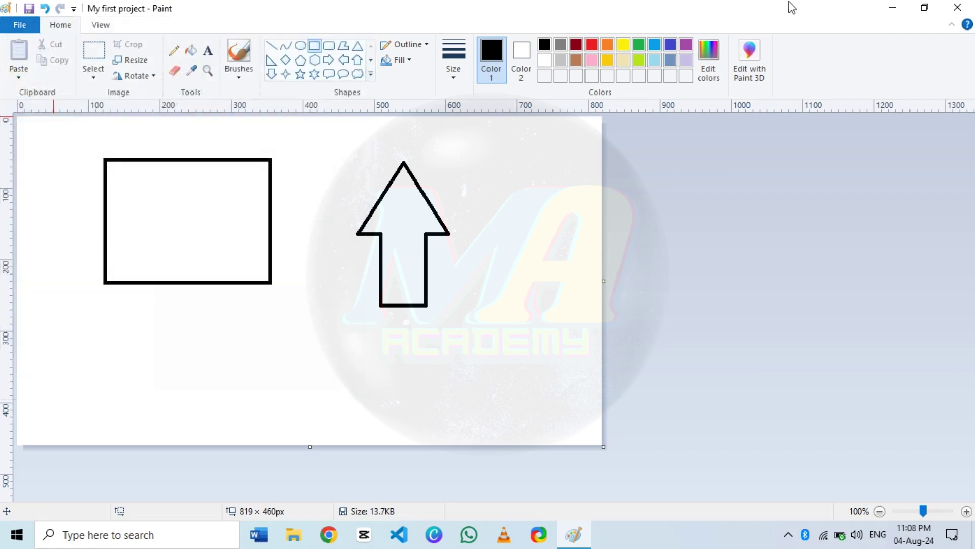
View the saved My first project image from the desktop, close the viewer and return to Paint.
left_click(892, 9)
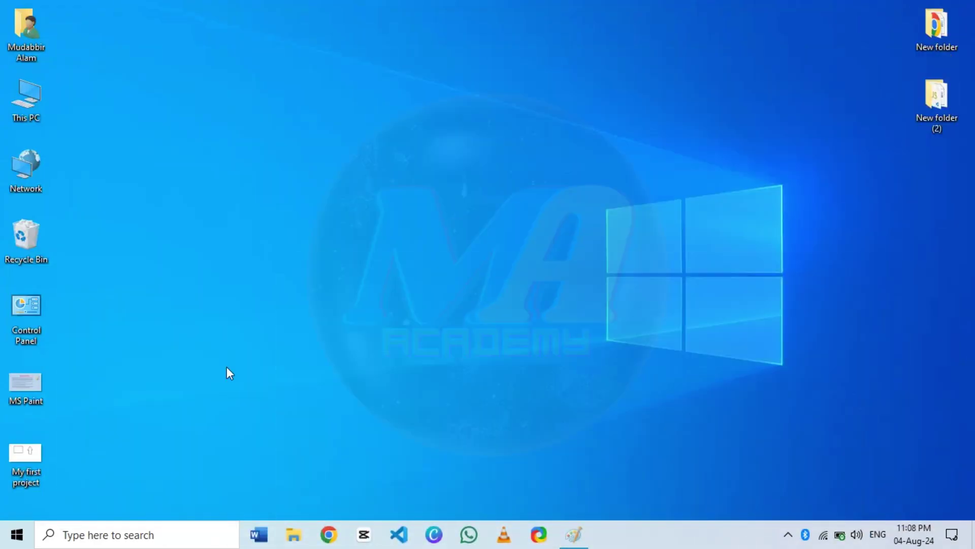
double_click(34, 454)
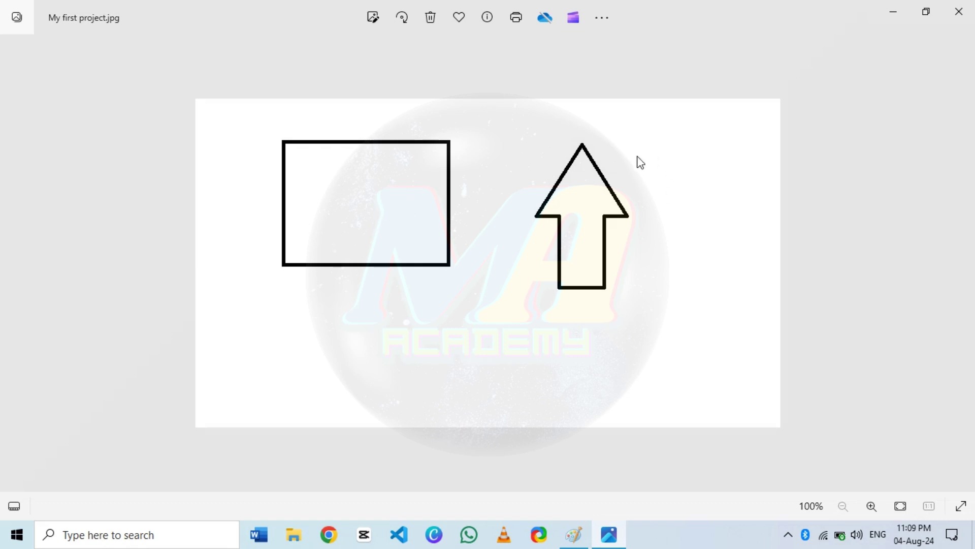
key("alt+F4")
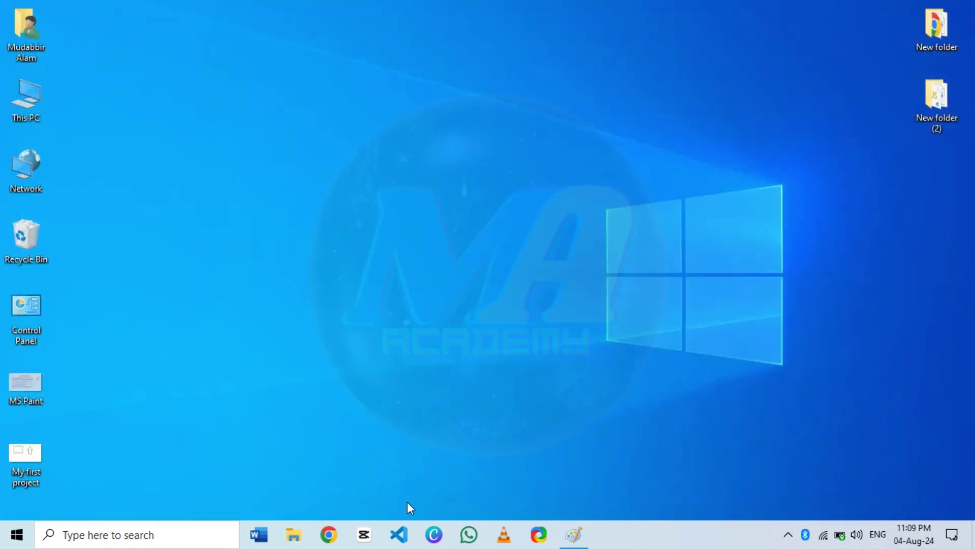
left_click(573, 535)
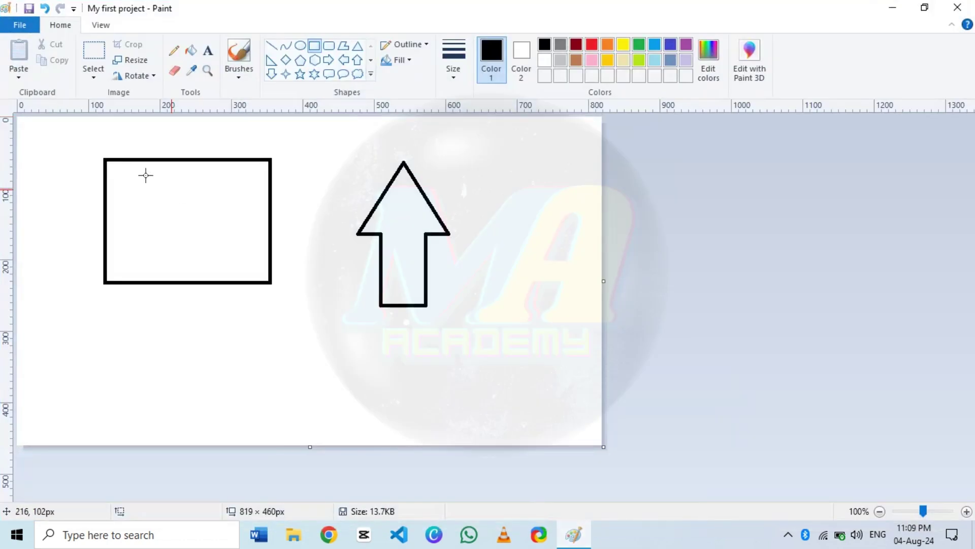
Draw a pentagon about 145 × 160 px to the right of the arrow.
left_click(19, 25)
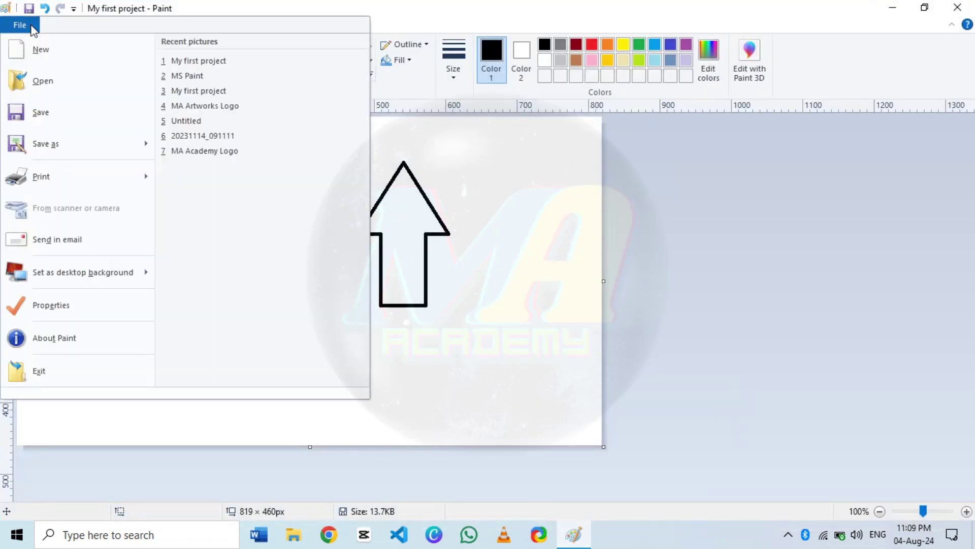
left_click(574, 305)
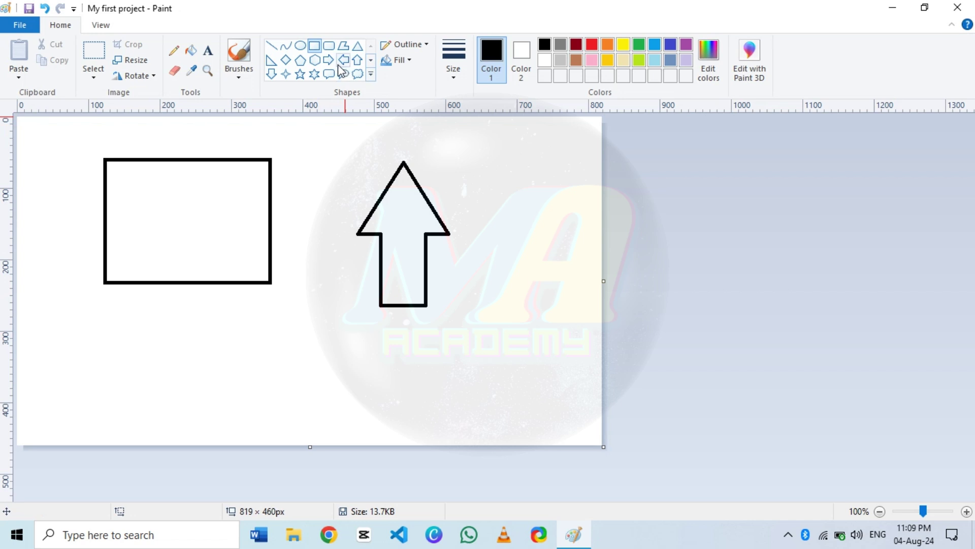
left_click(301, 60)
left_click_drag(471, 155, 574, 268)
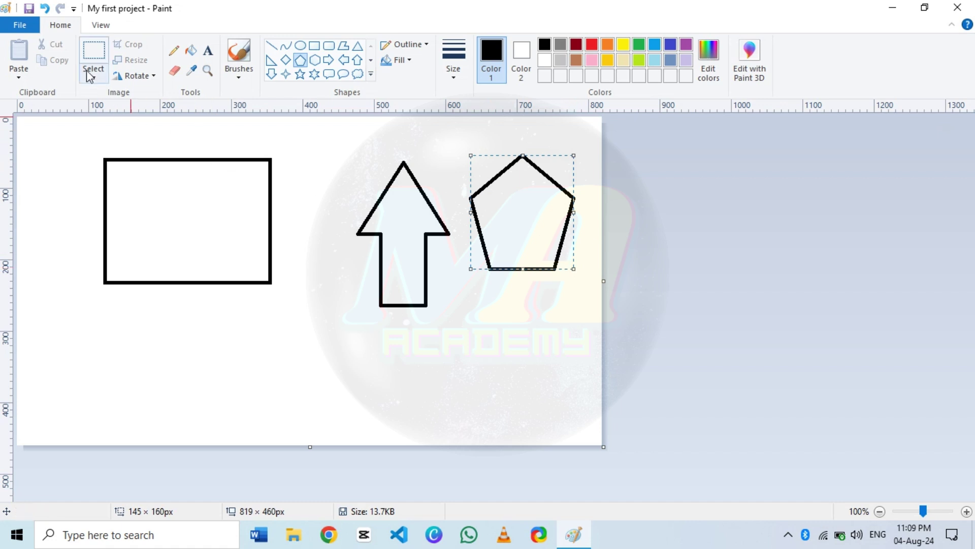
Start a Save As to the Desktop, try the existing name My first project as JPEG, and decline replacing the file.
left_click(19, 27)
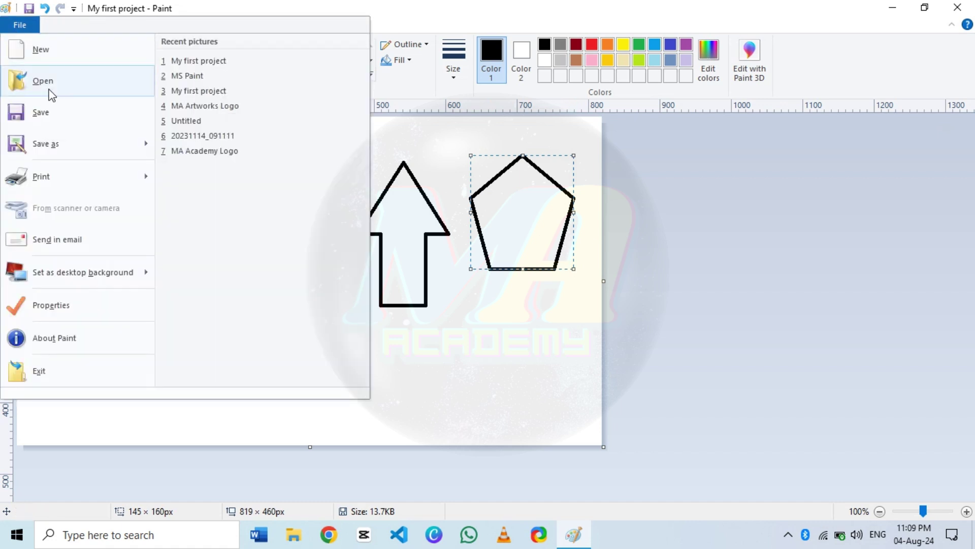
mouse_move(100, 137)
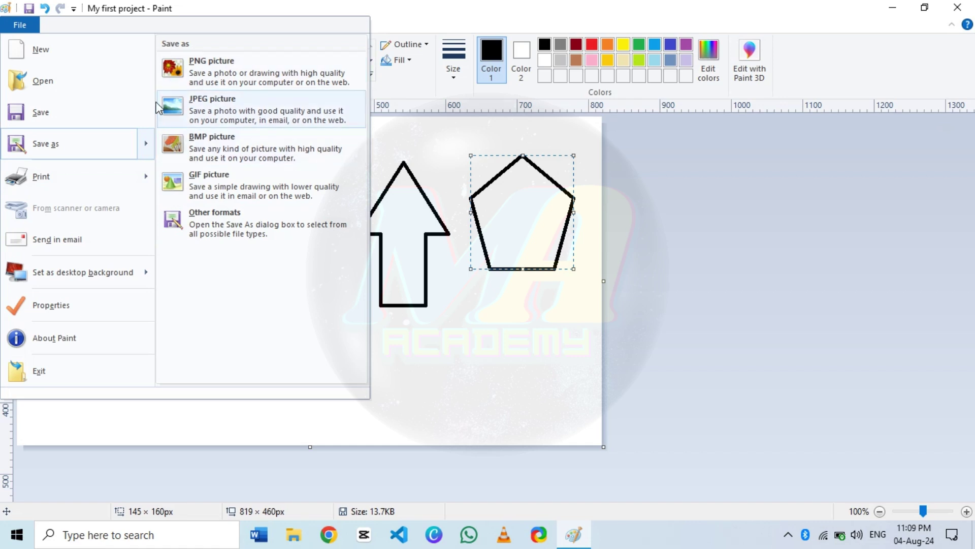
left_click(65, 153)
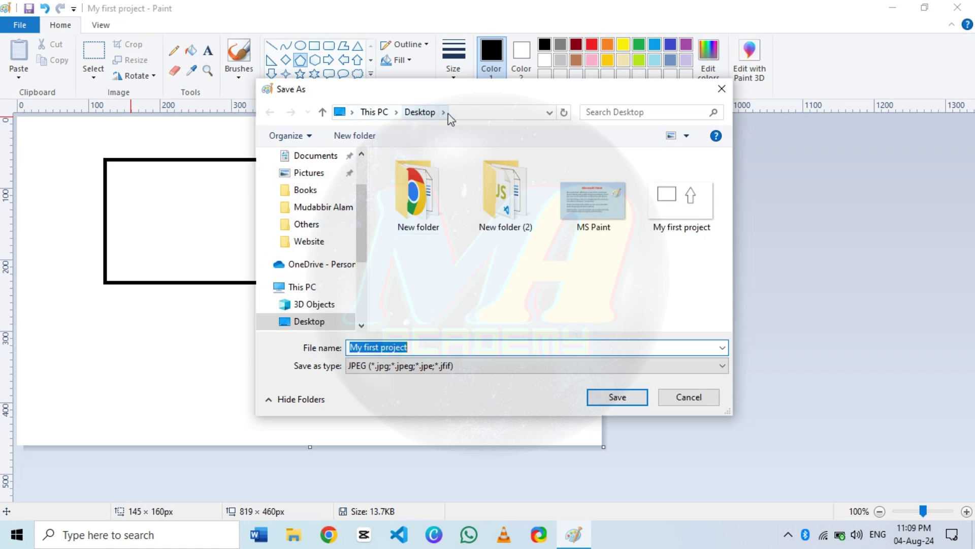
left_click(431, 349)
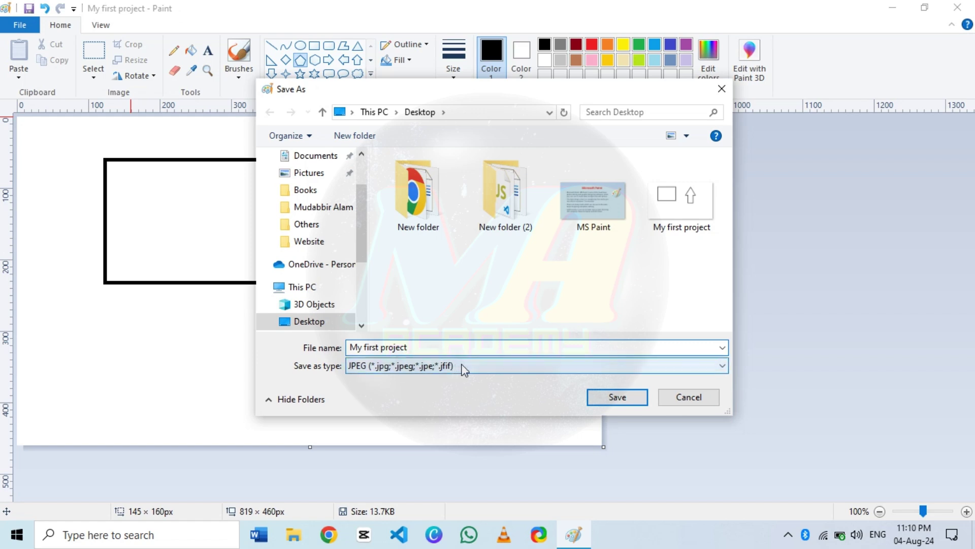
left_click(607, 401)
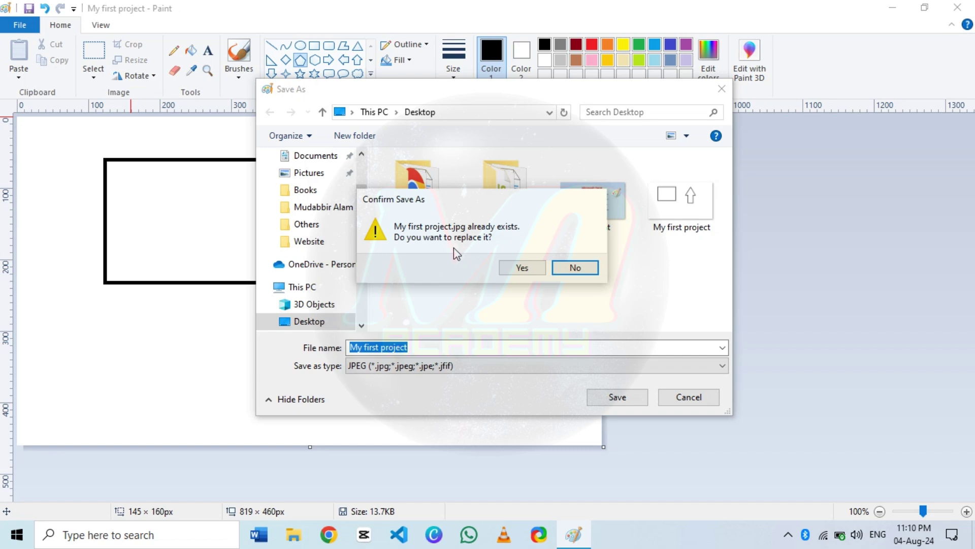
left_click(575, 268)
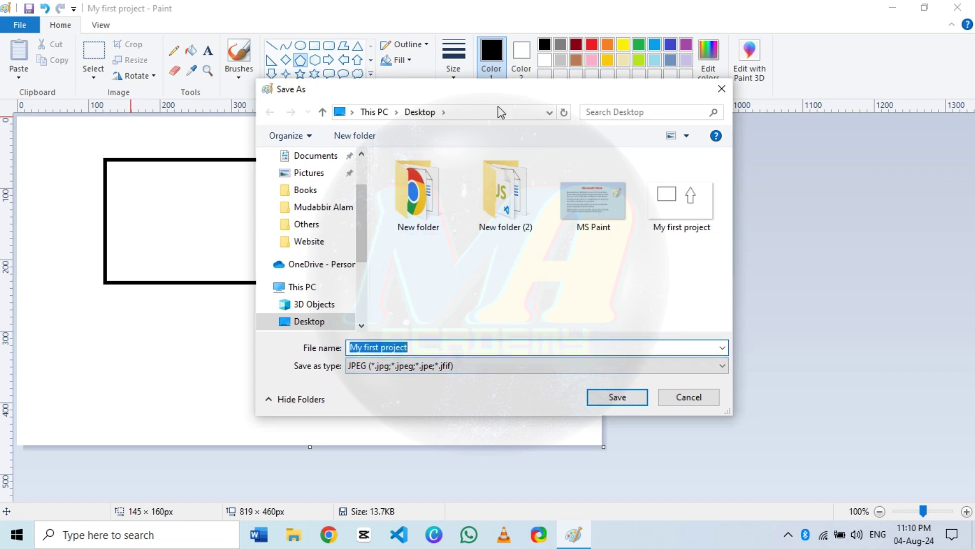
Change the file name to My second project and save the copy as JPEG on the Desktop.
left_click(481, 347)
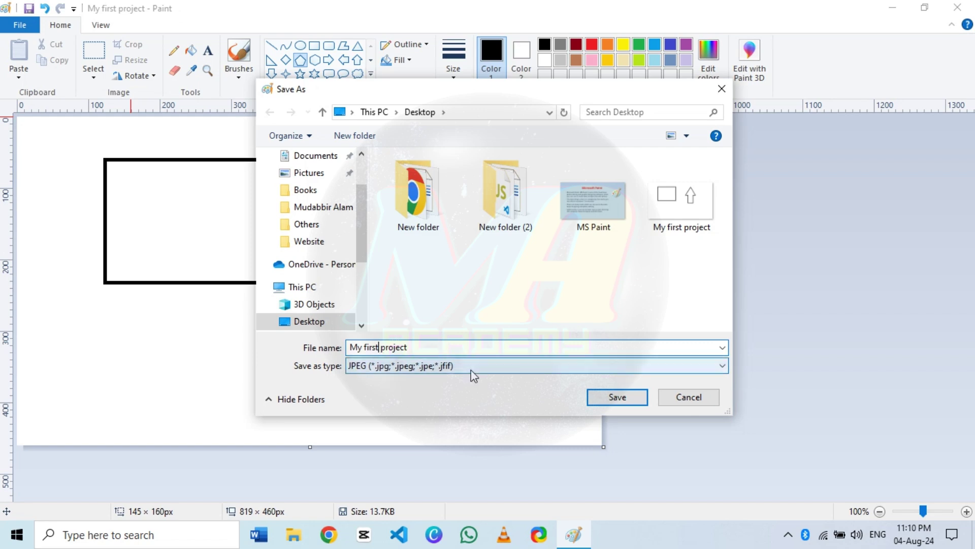
key("BackSpace")
key("BackSpace")
key("BackSpace")
key("BackSpace")
key("BackSpace")
type("second")
key("Delete")
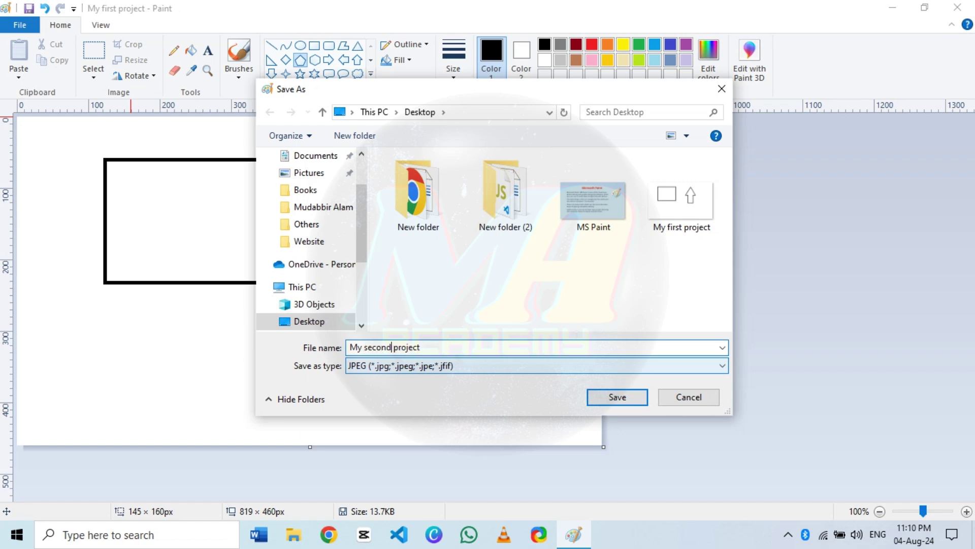
left_click(614, 397)
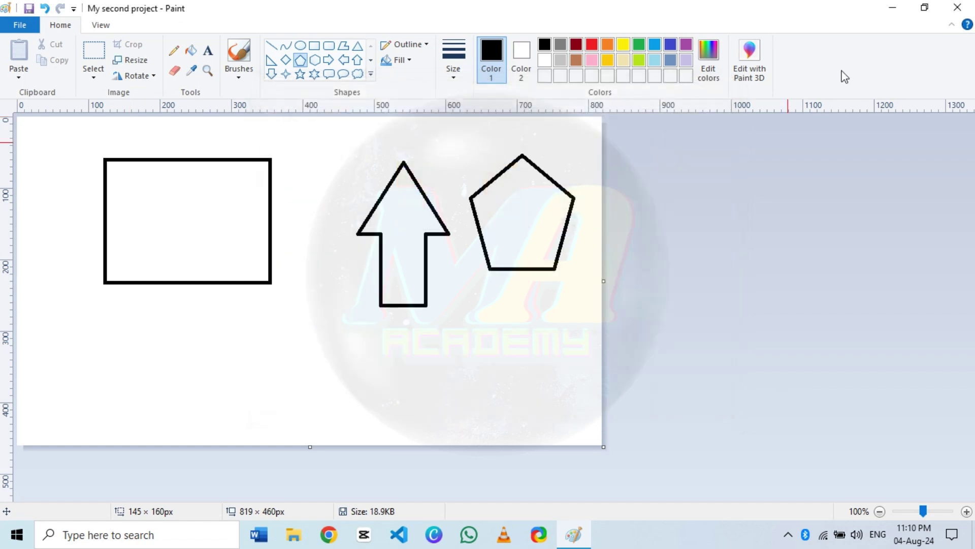
Minimize the drawing window and open the My first project image from the desktop to examine its shapes.
left_click(893, 10)
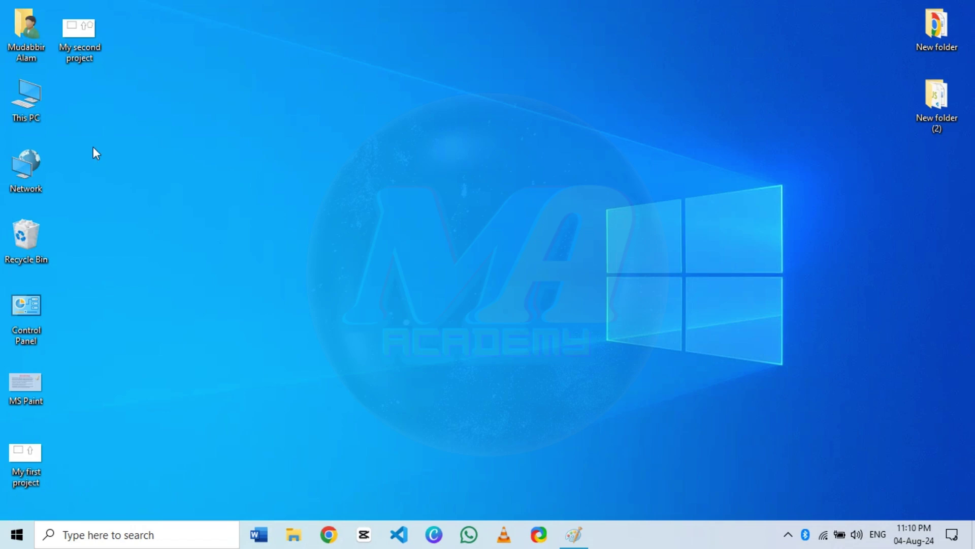
double_click(21, 468)
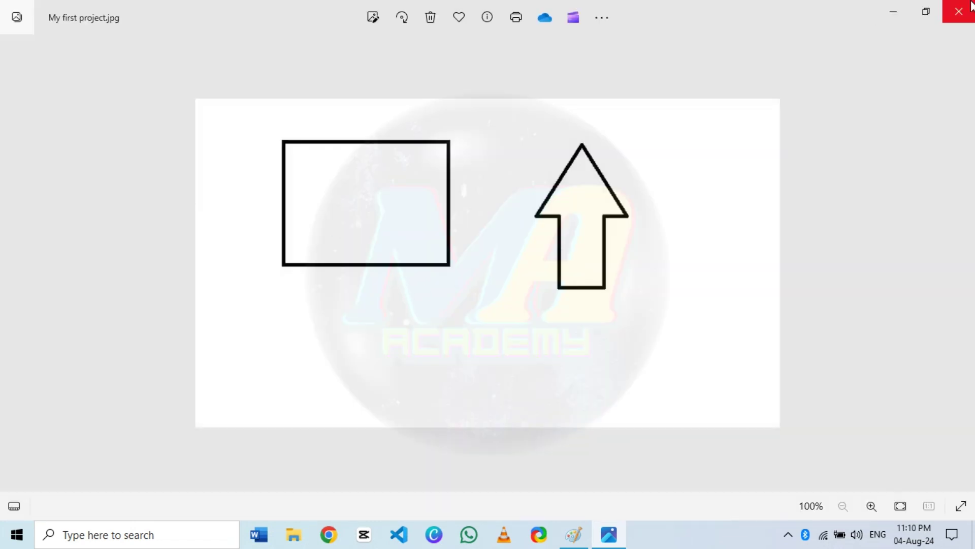
Minimize the My first project image and open the My second project image from the desktop, enlarged, to examine its shapes.
left_click(893, 13)
double_click(81, 41)
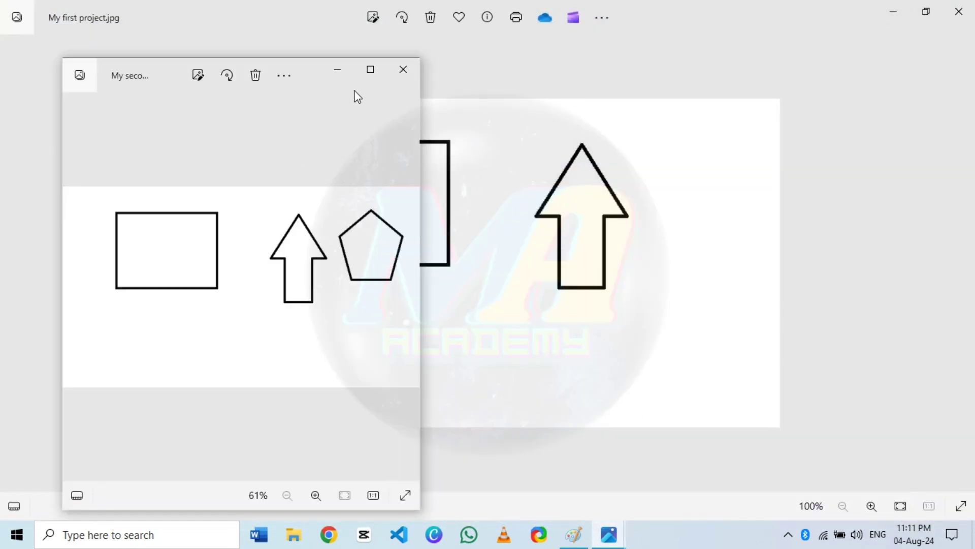
left_click(360, 77)
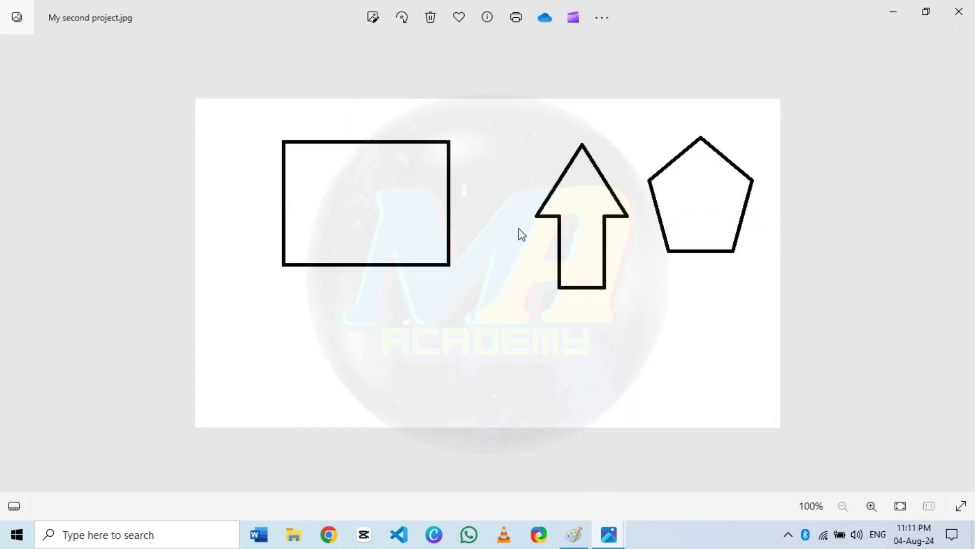
left_click(894, 17)
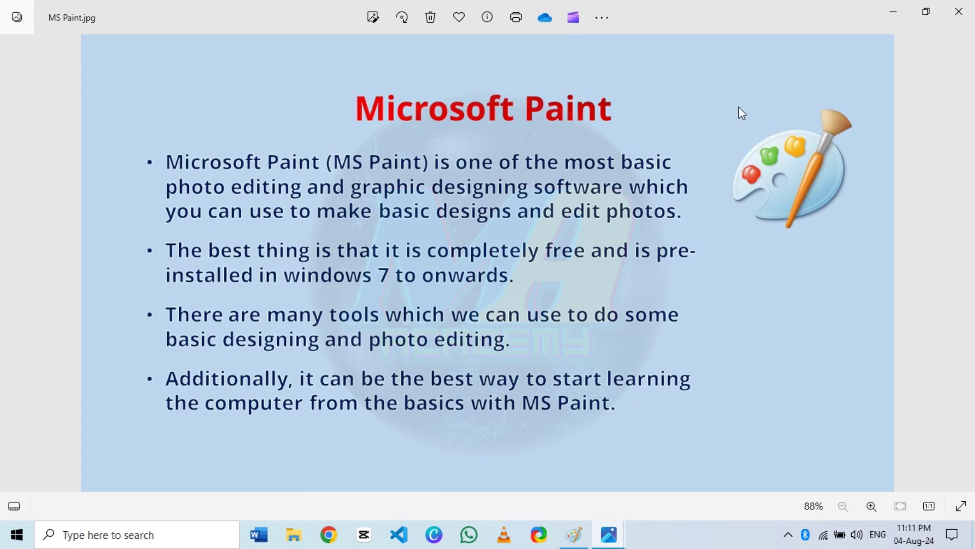
Close the MS Paint and My second project images and switch back to the drawing in Paint.
left_click(961, 14)
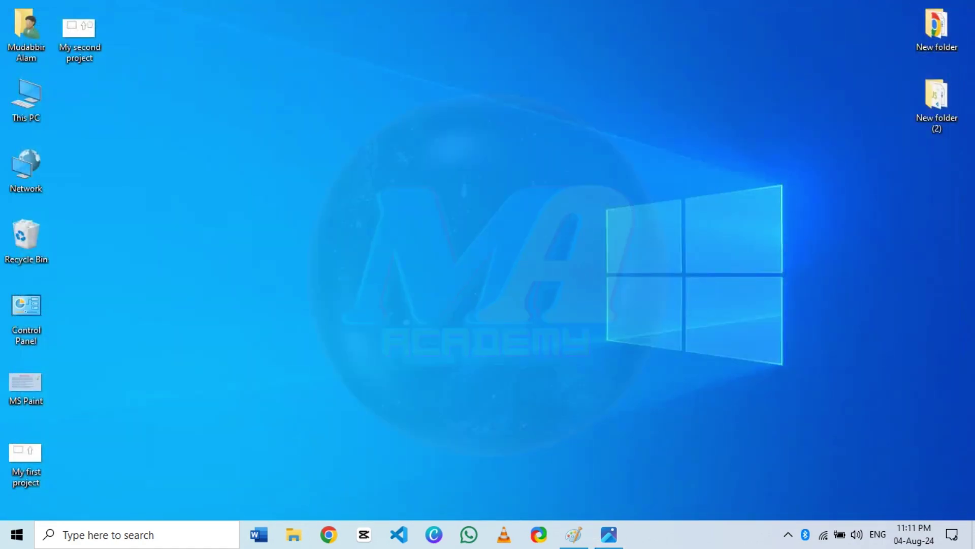
left_click(610, 533)
left_click(962, 10)
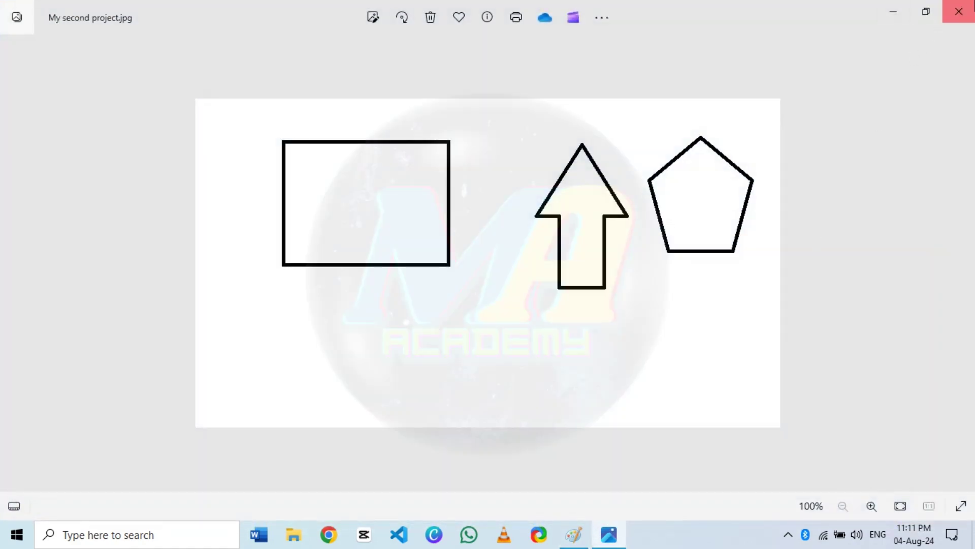
left_click(573, 530)
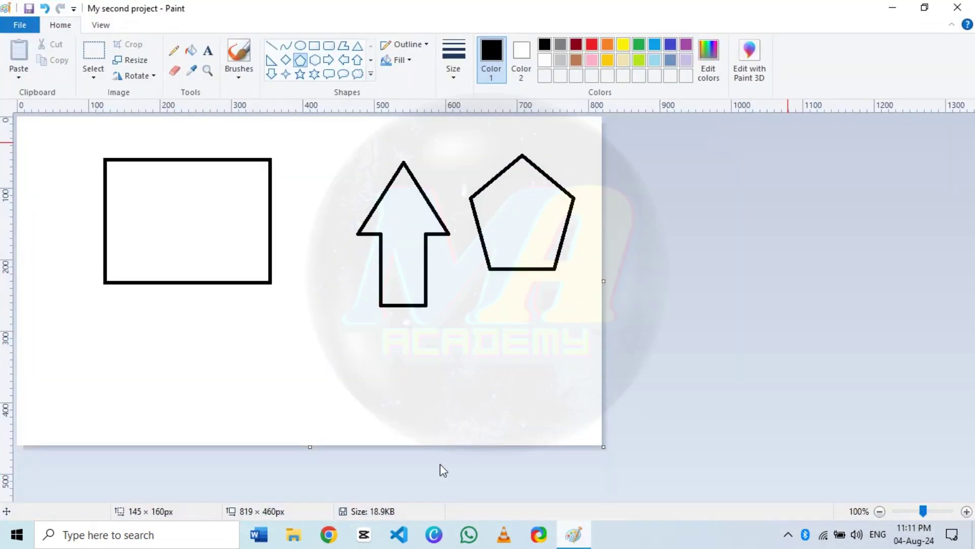
Start an email message with the drawing attached and close it without sending.
left_click(20, 25)
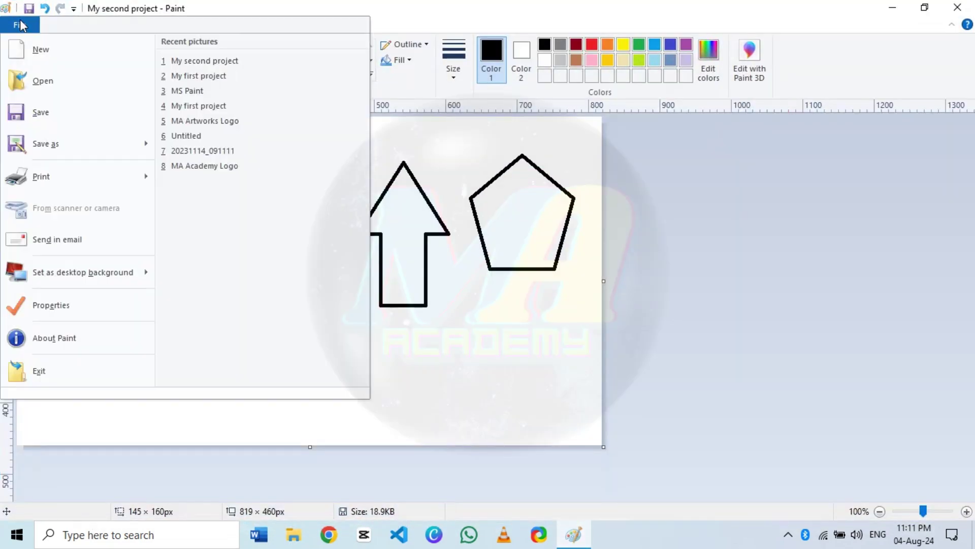
mouse_move(74, 179)
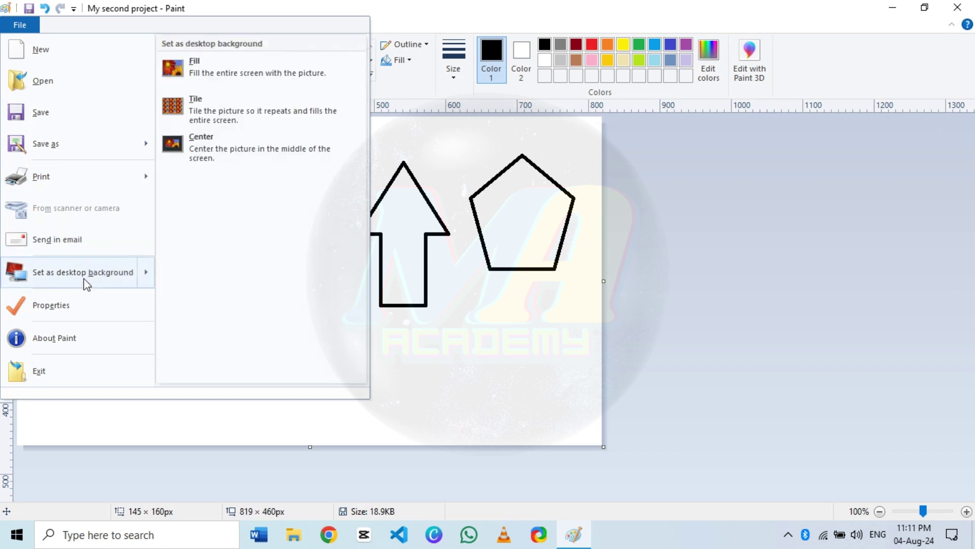
left_click(86, 250)
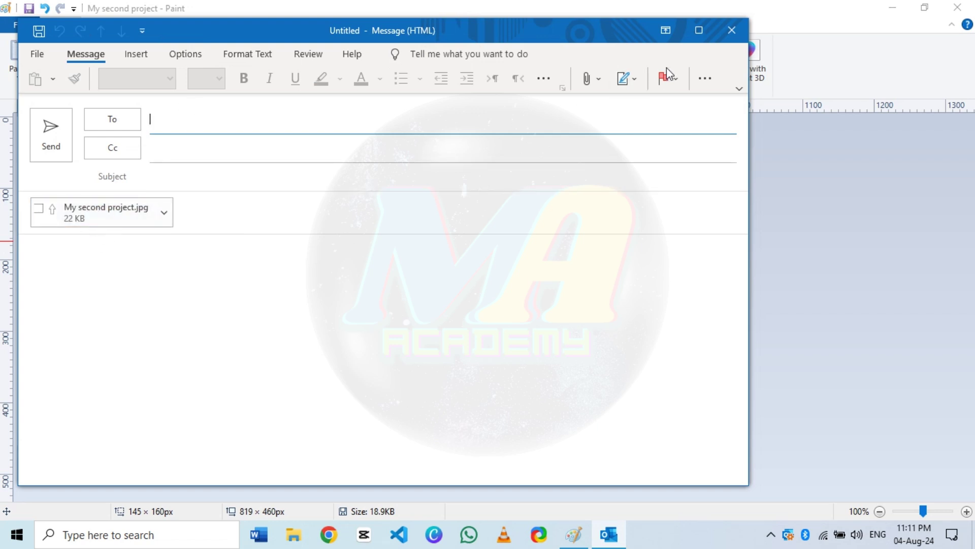
left_click(738, 40)
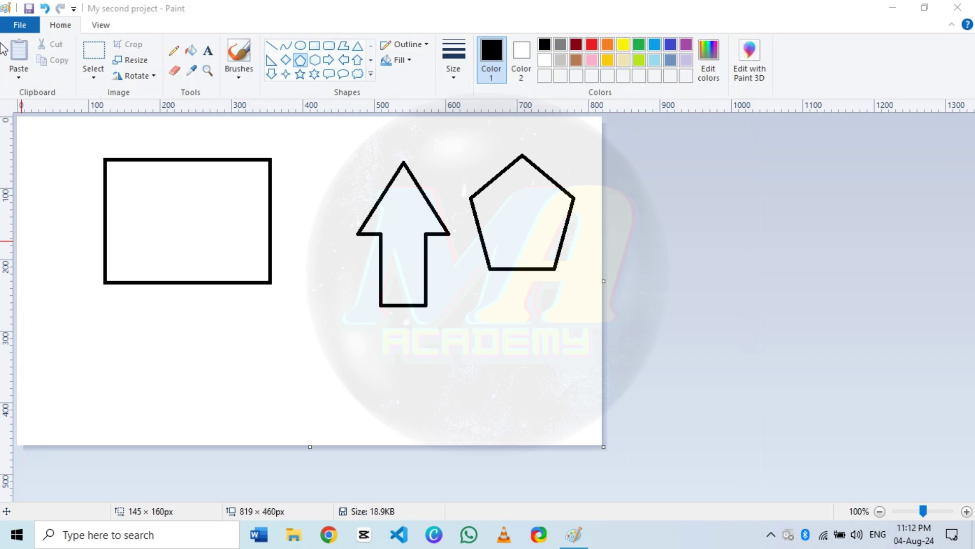
Set the canvas width to 880 pixels in the image properties.
left_click(20, 24)
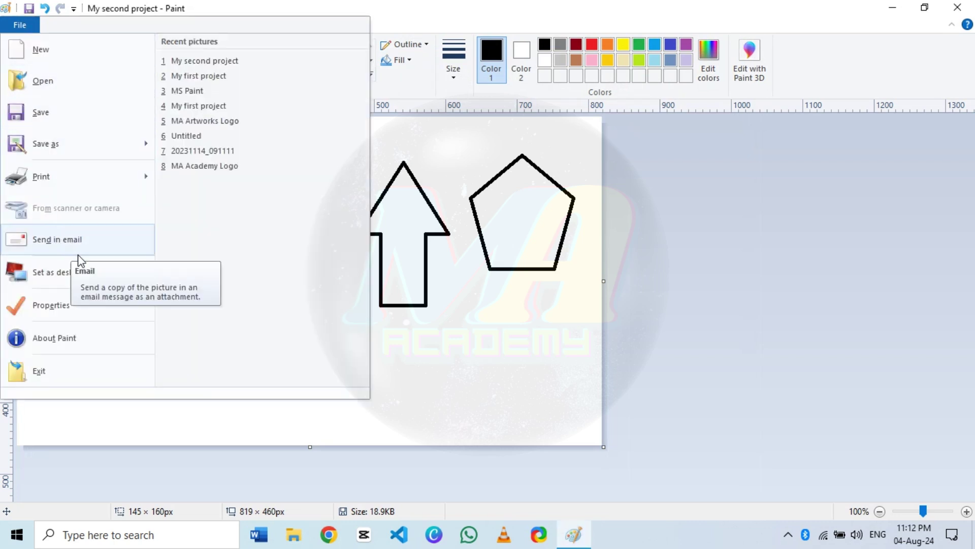
mouse_move(94, 291)
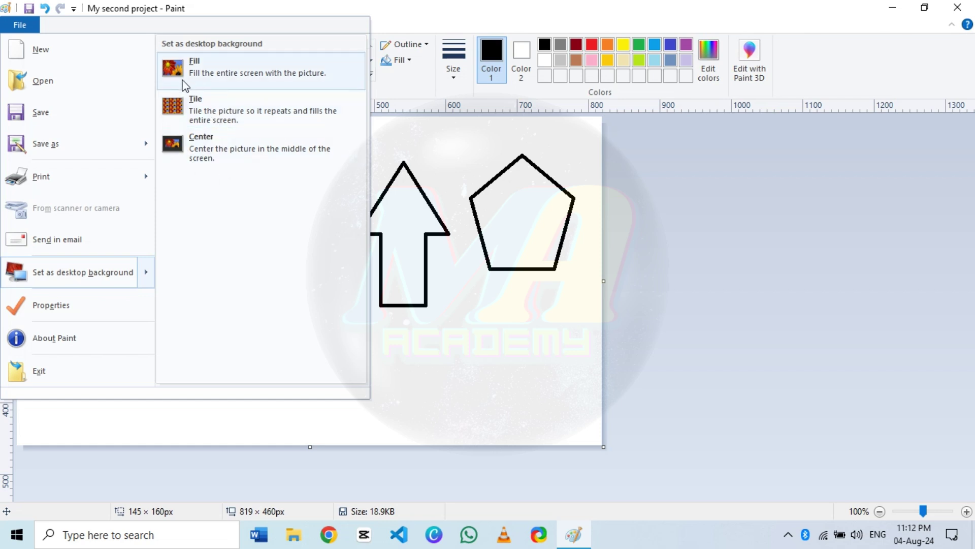
left_click(92, 313)
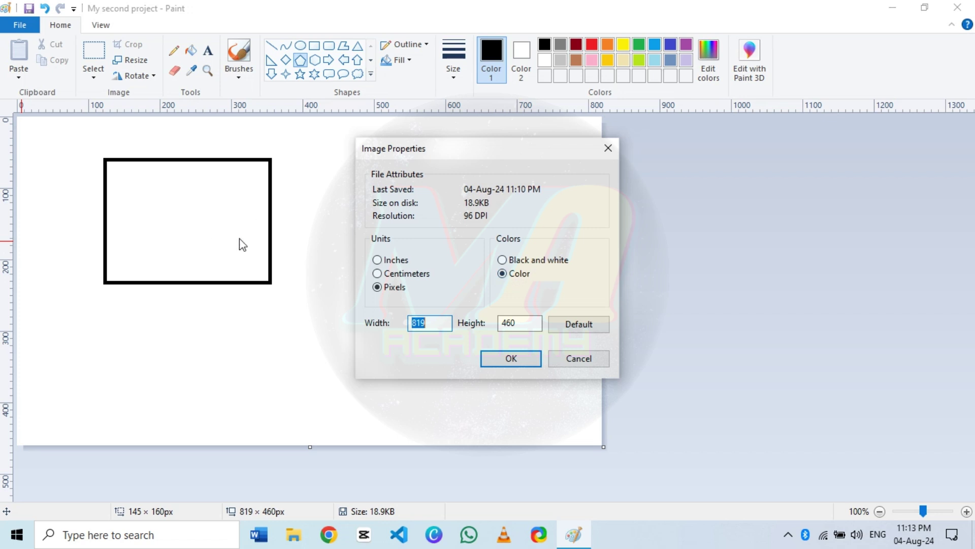
left_click(503, 261)
left_click(434, 324)
left_click(585, 327)
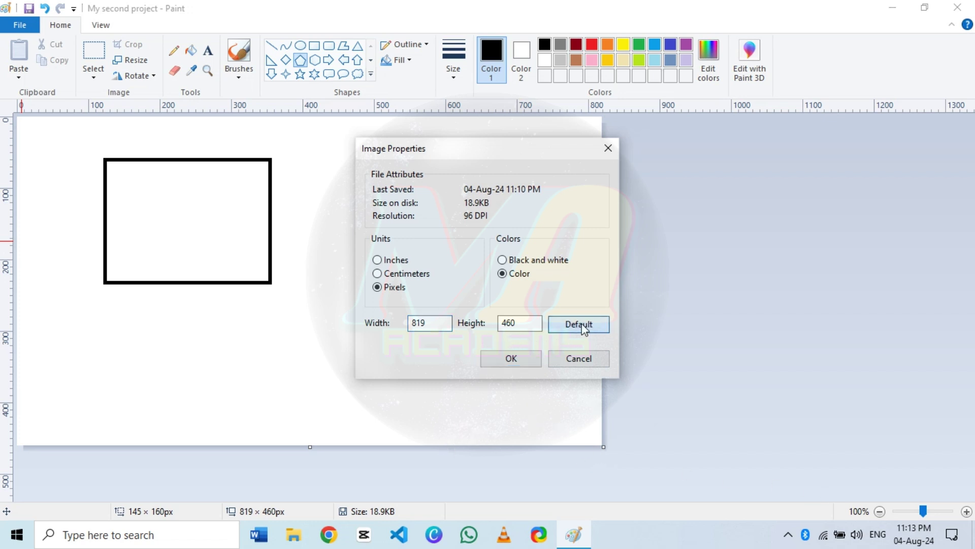
left_click(448, 323)
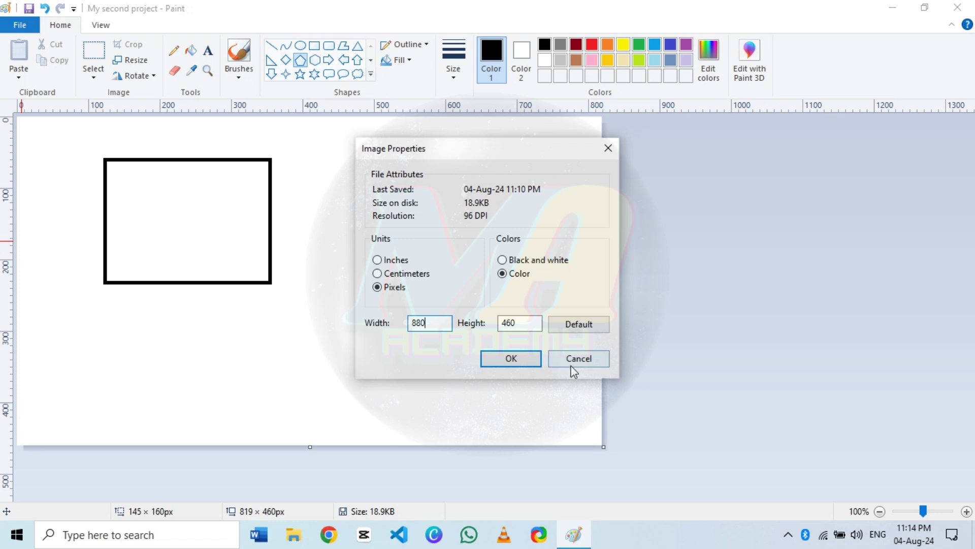
left_click(511, 358)
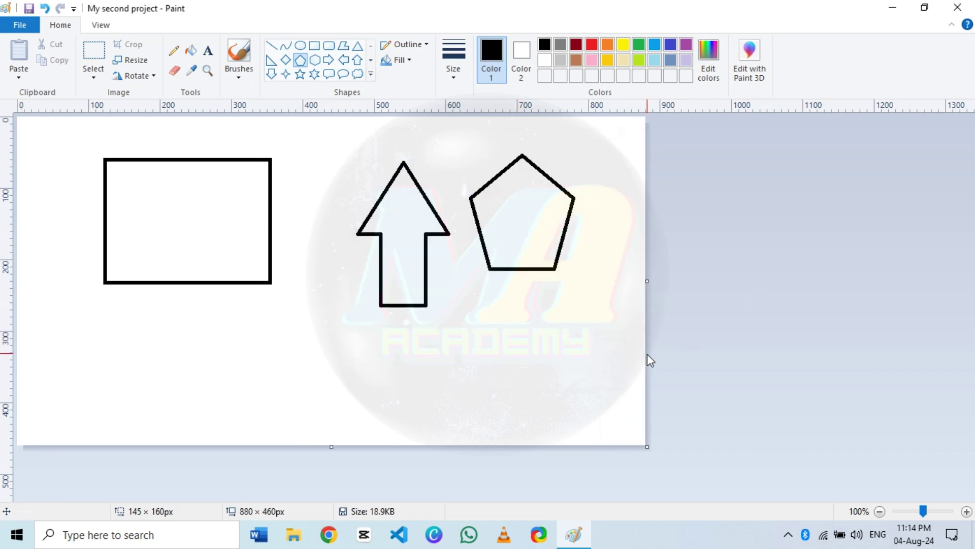
Reset the canvas to its default size and convert the image to black and white, accepting the loss of color information.
left_click(10, 28)
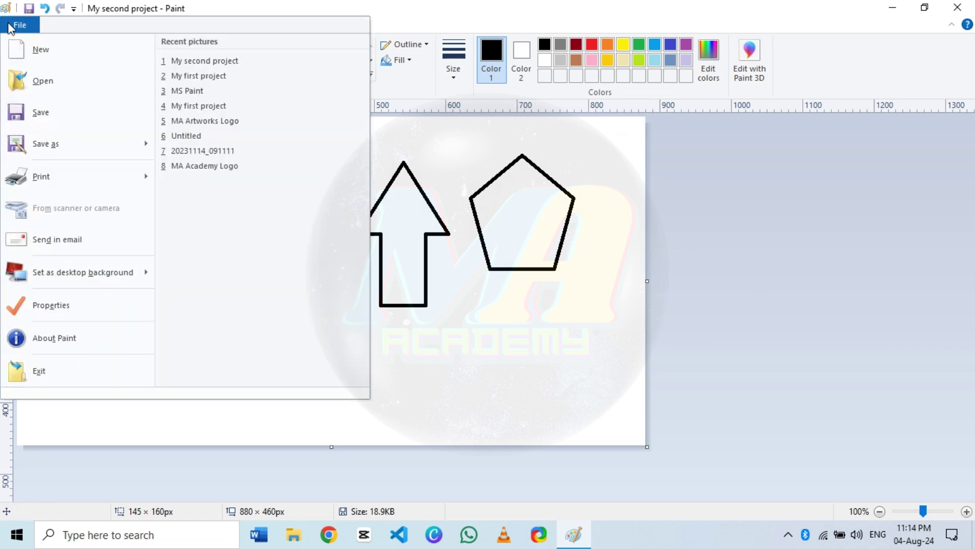
left_click(56, 315)
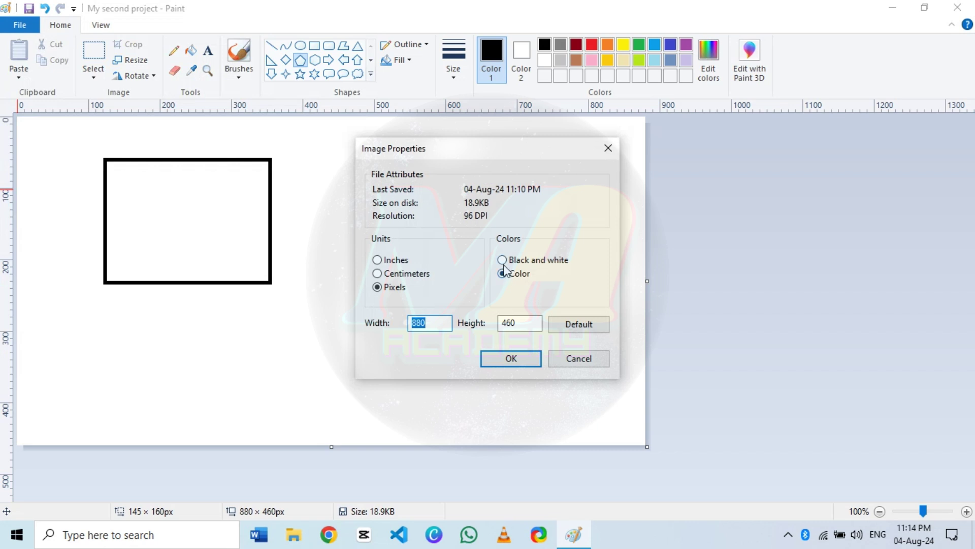
left_click(580, 327)
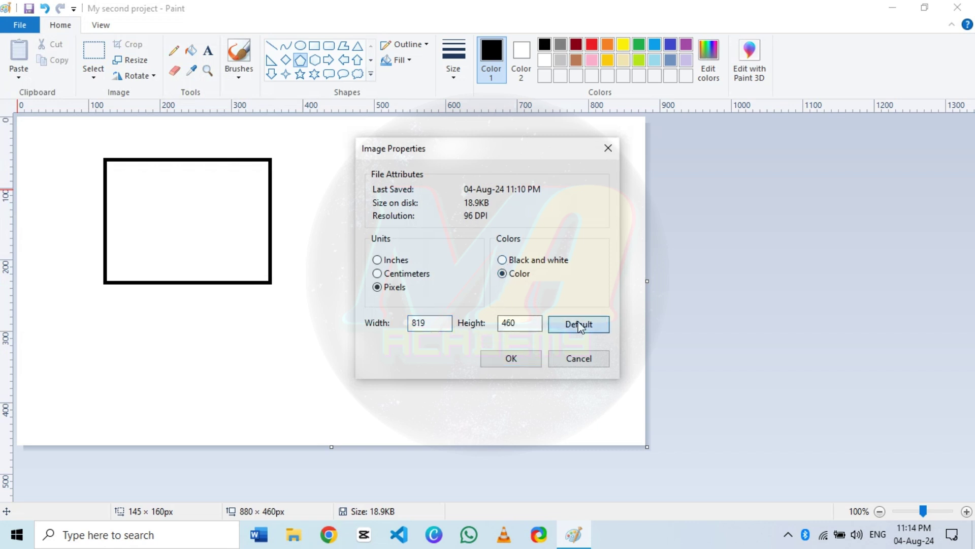
left_click(503, 260)
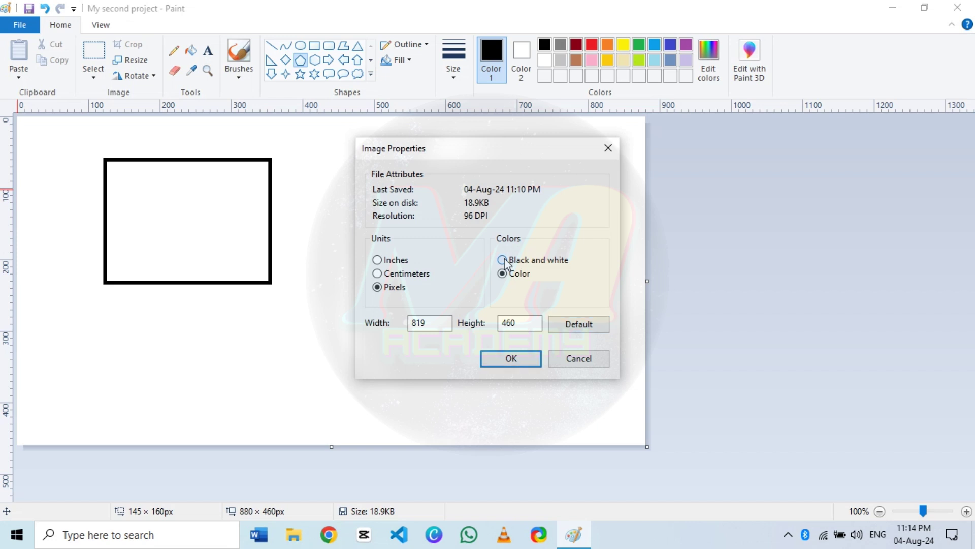
left_click(513, 360)
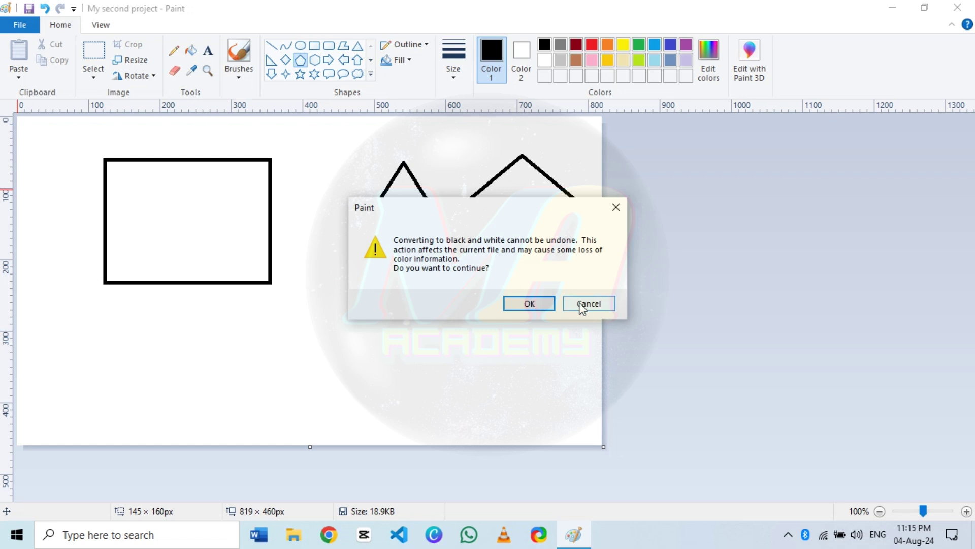
left_click(530, 305)
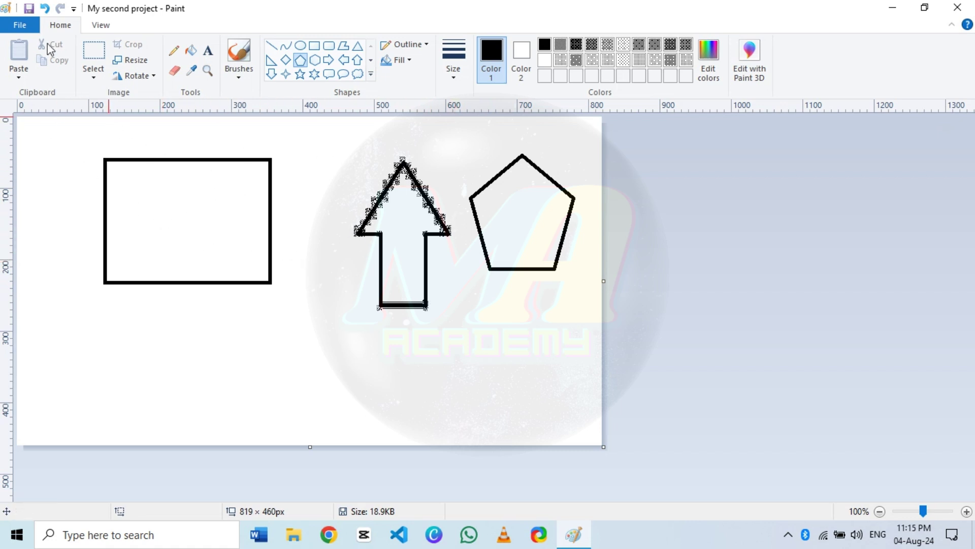
Switch the image's color mode back to Color in the image properties.
left_click(19, 26)
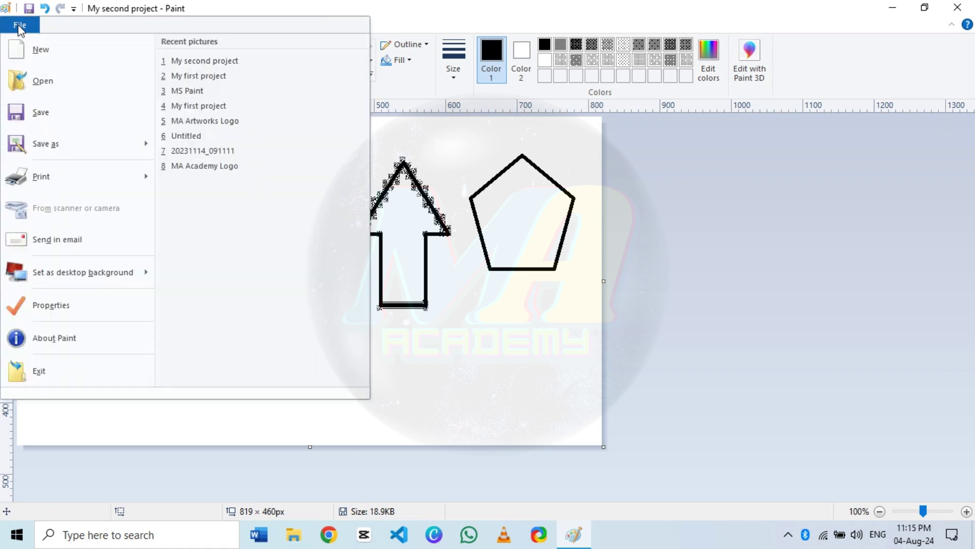
left_click(80, 314)
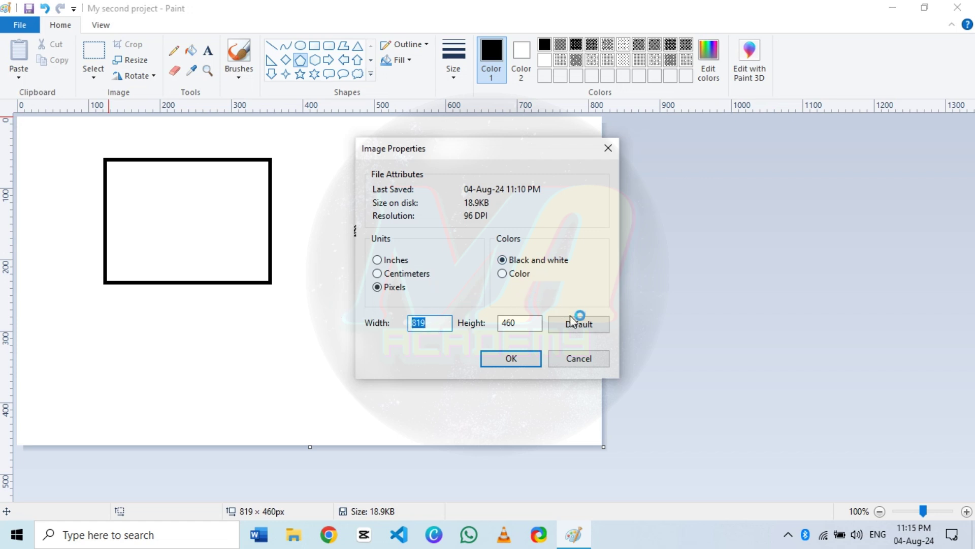
left_click(515, 274)
left_click(506, 363)
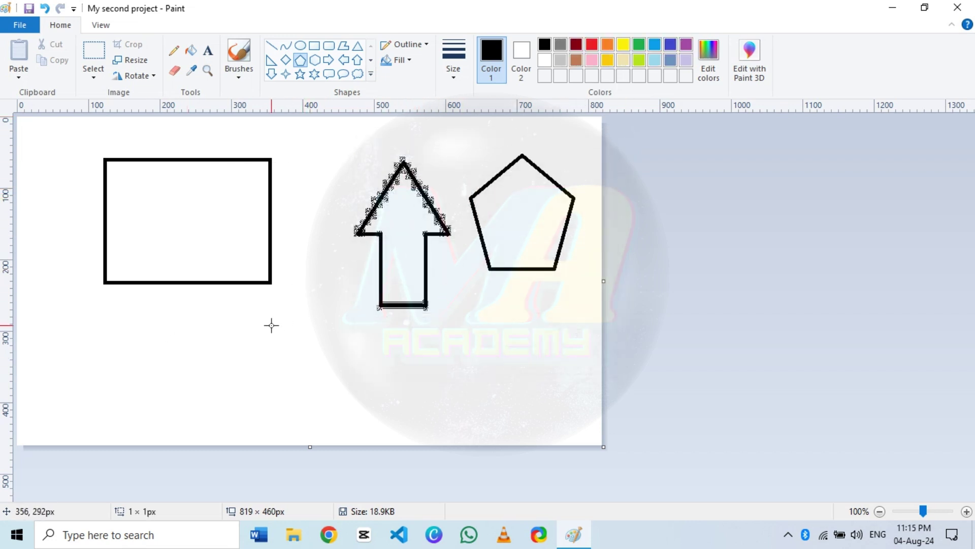
Draw a pentagon about 169 × 129 px below the arrow and make its outline light pink.
left_click_drag(271, 325, 391, 417)
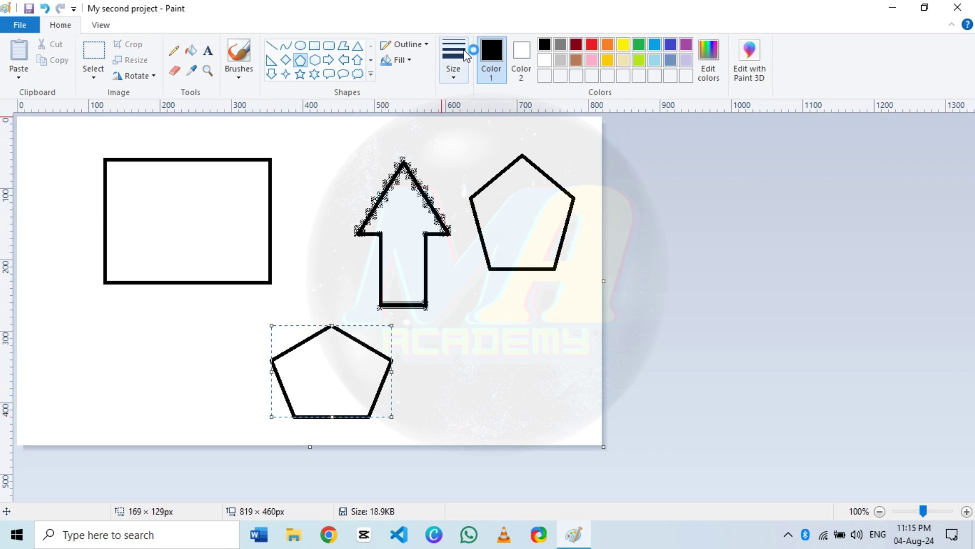
left_click(593, 60)
left_click(424, 396)
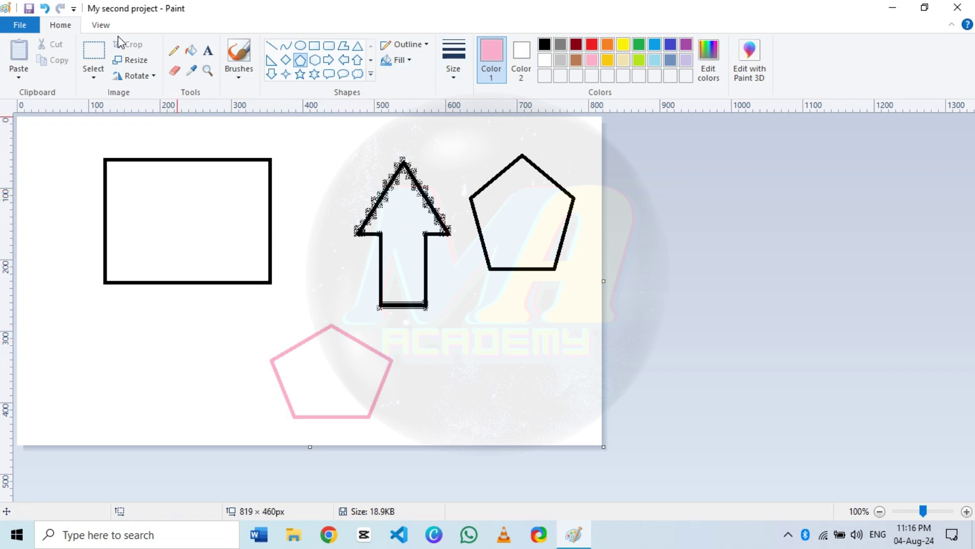
Undo the pink pentagon, the black-and-white conversion and the canvas size reset.
left_click(47, 11)
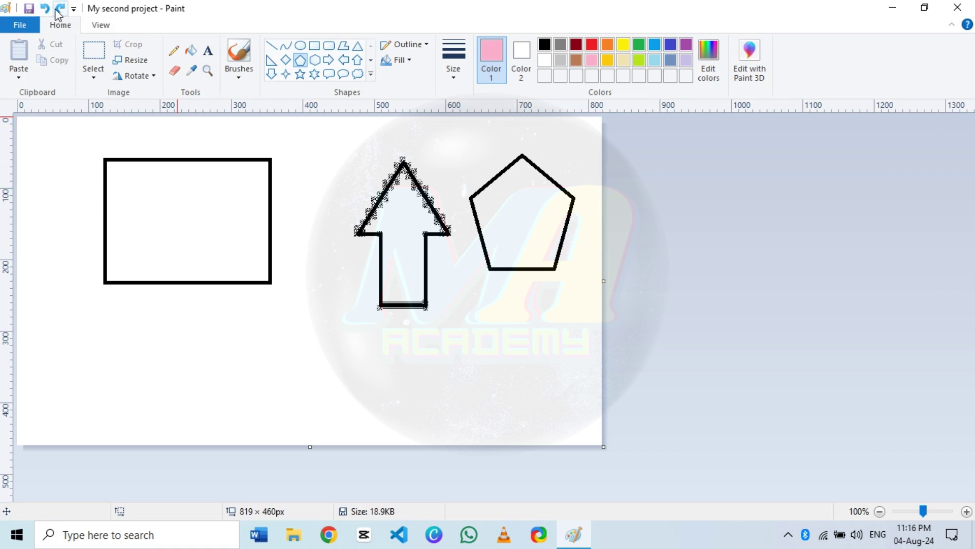
left_click(46, 9)
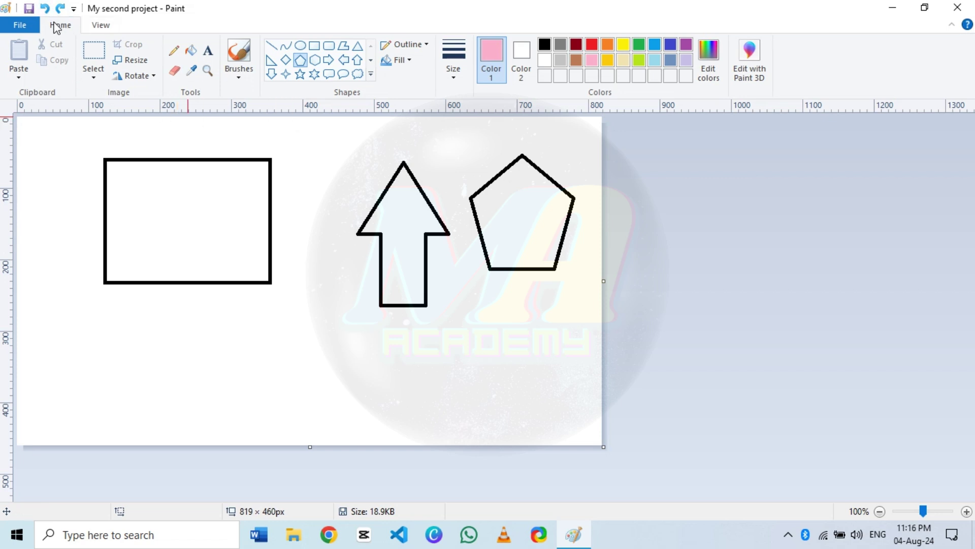
left_click(46, 8)
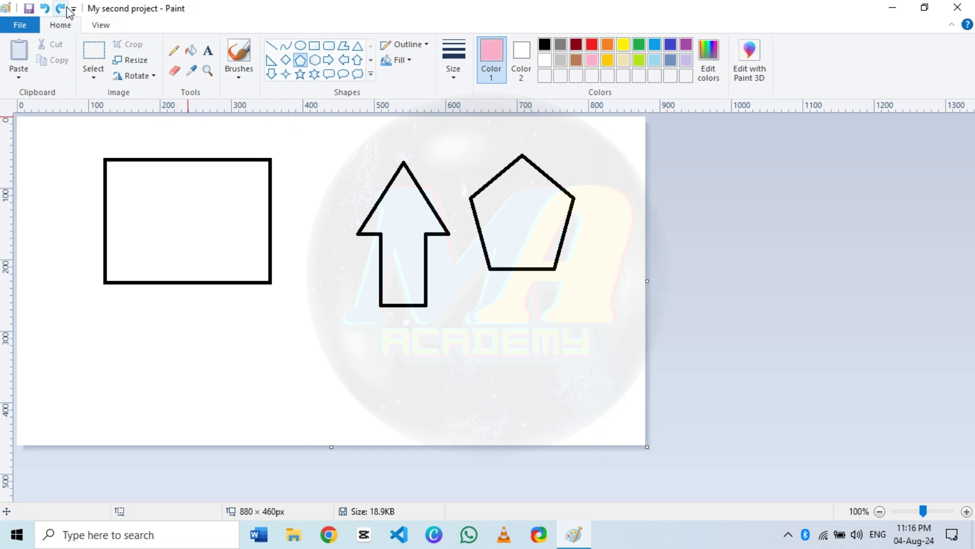
Redo the canvas size reset and black-and-white conversion, and toggle the conversion with undo and redo, leaving it undone.
left_click(68, 9)
left_click(68, 9)
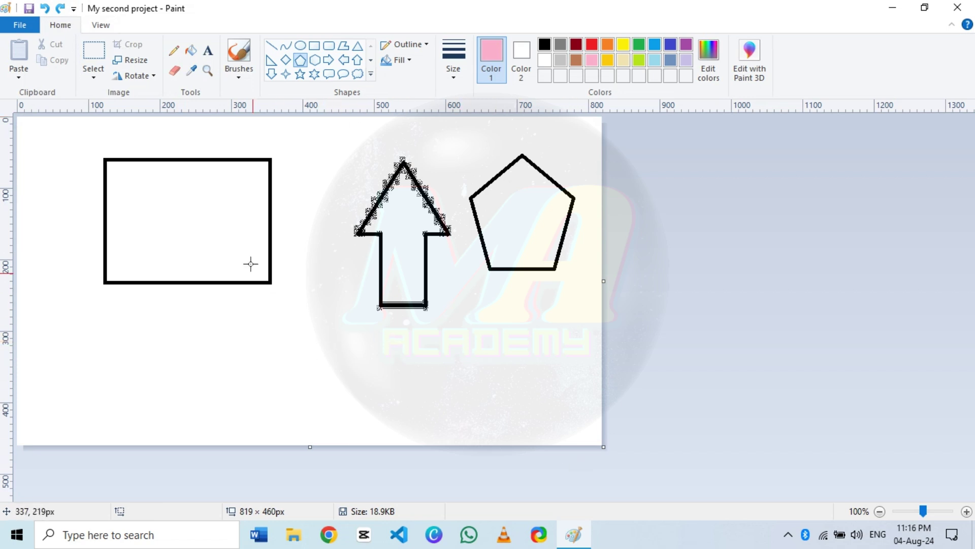
left_click(44, 9)
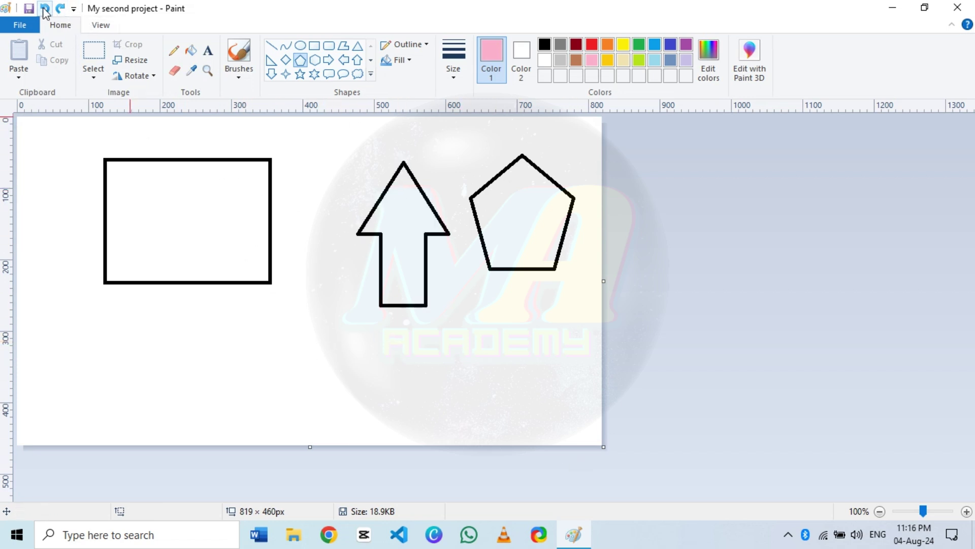
left_click(60, 8)
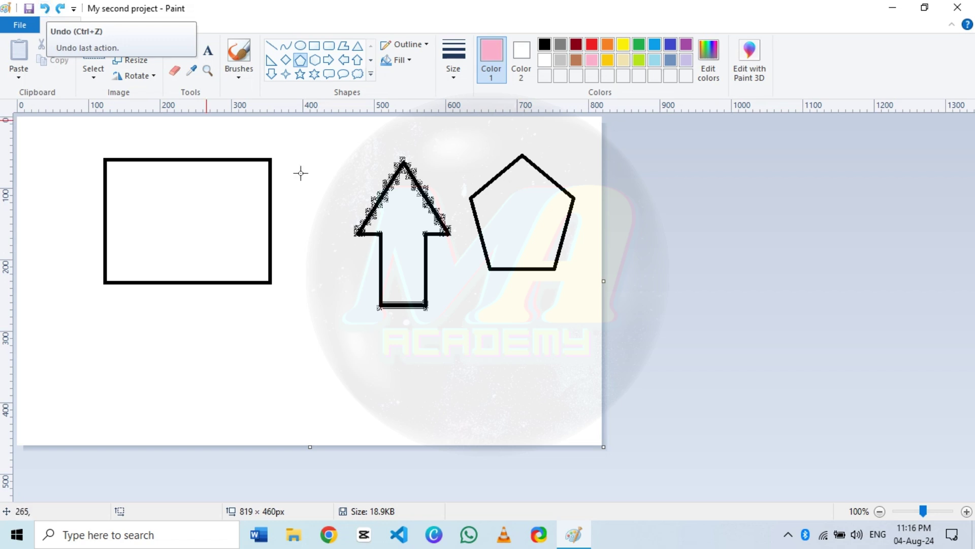
left_click(44, 8)
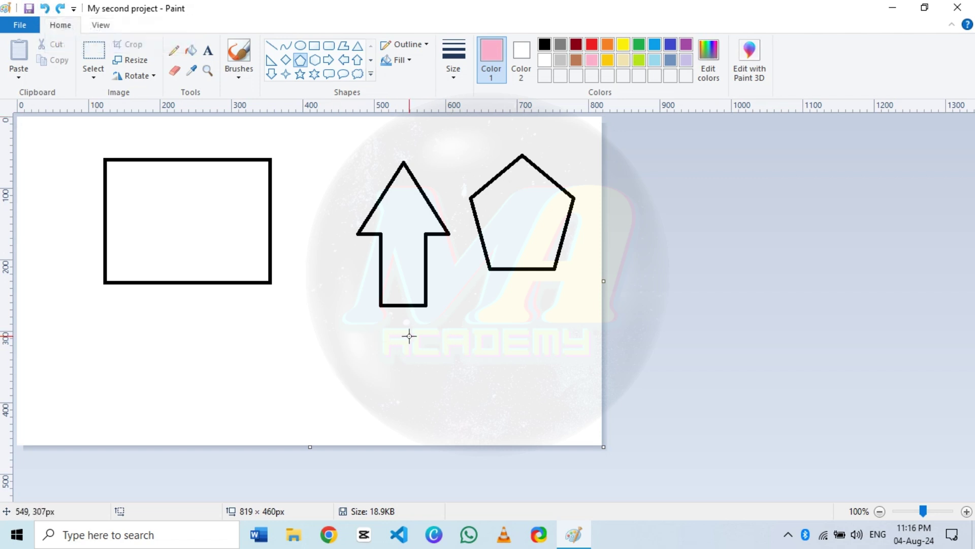
View the program's About information with the Windows version and licence details, and close it.
left_click(20, 26)
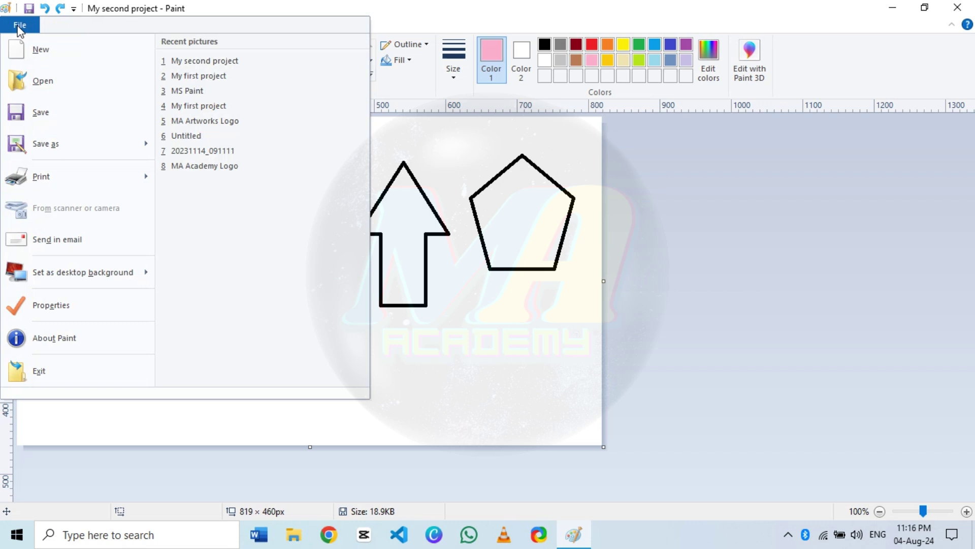
left_click(87, 338)
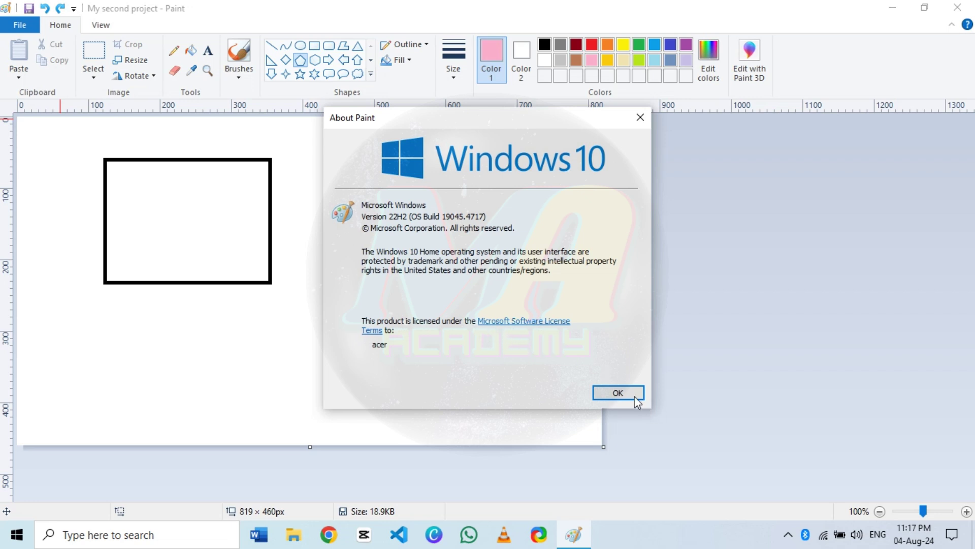
left_click(617, 393)
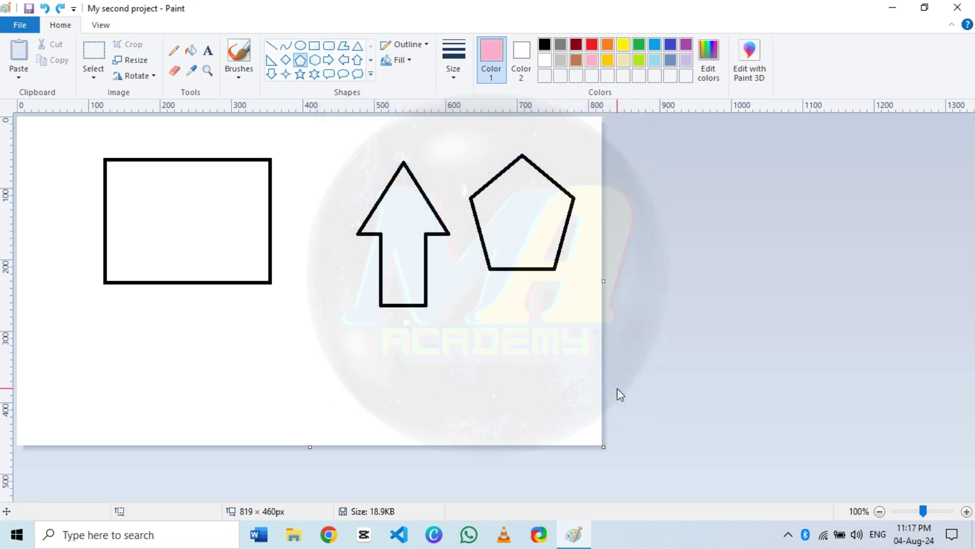
left_click(18, 26)
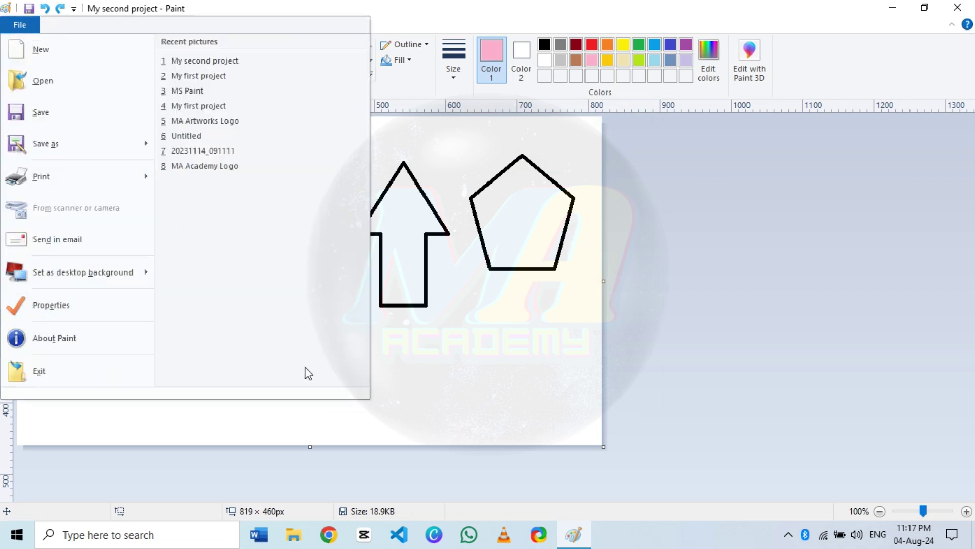
left_click(386, 386)
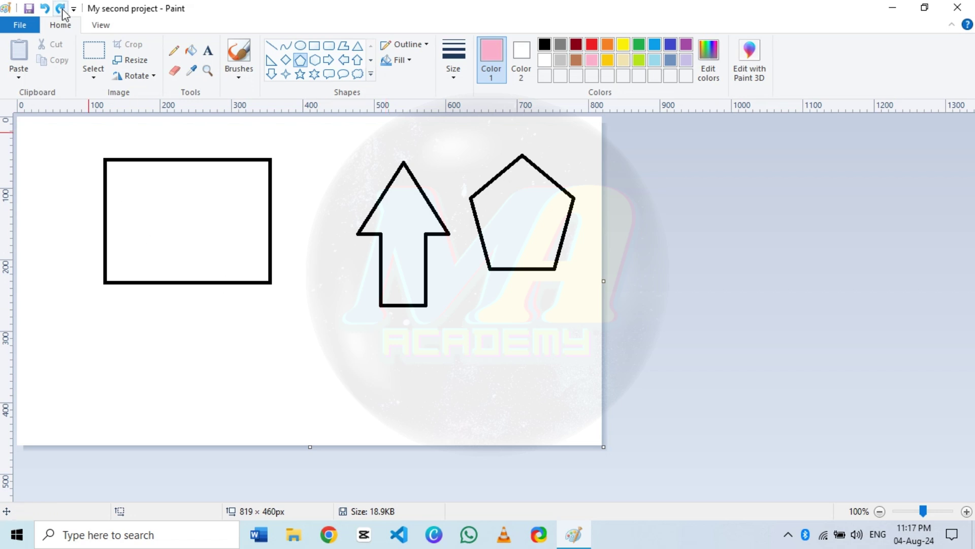
left_click(20, 25)
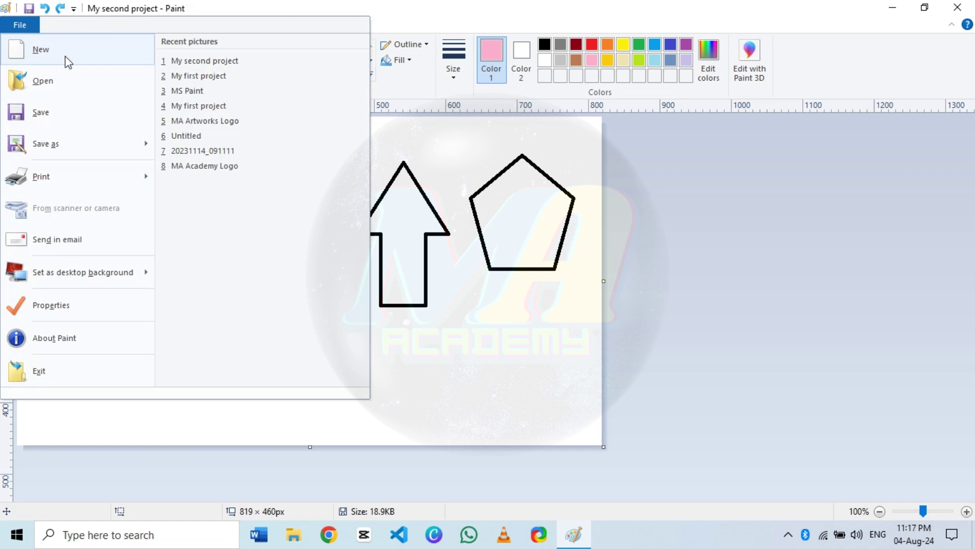
left_click(468, 351)
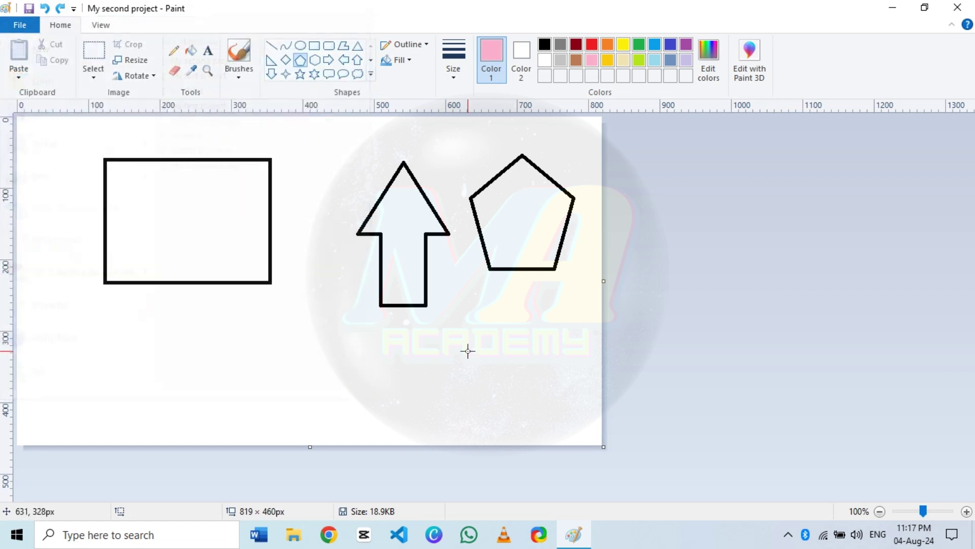
left_click(17, 25)
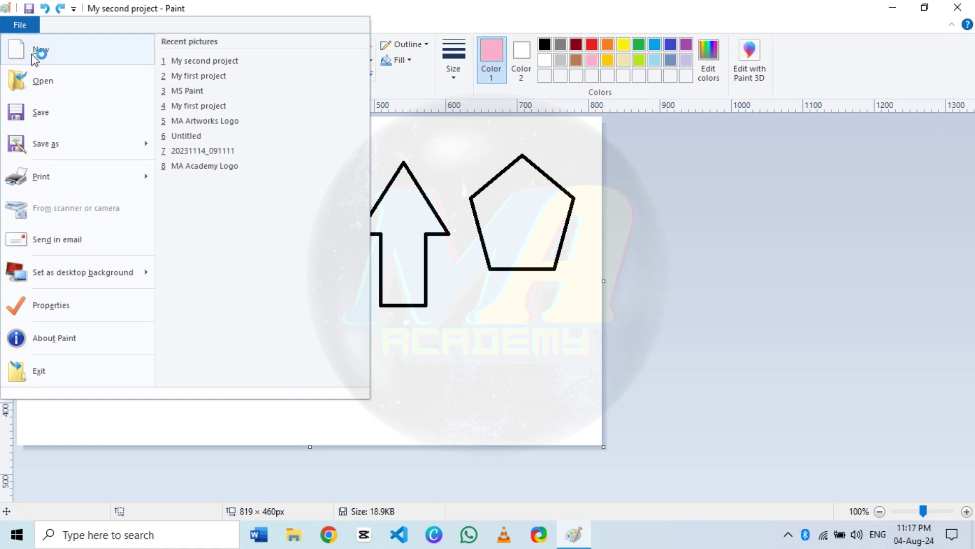
mouse_move(102, 181)
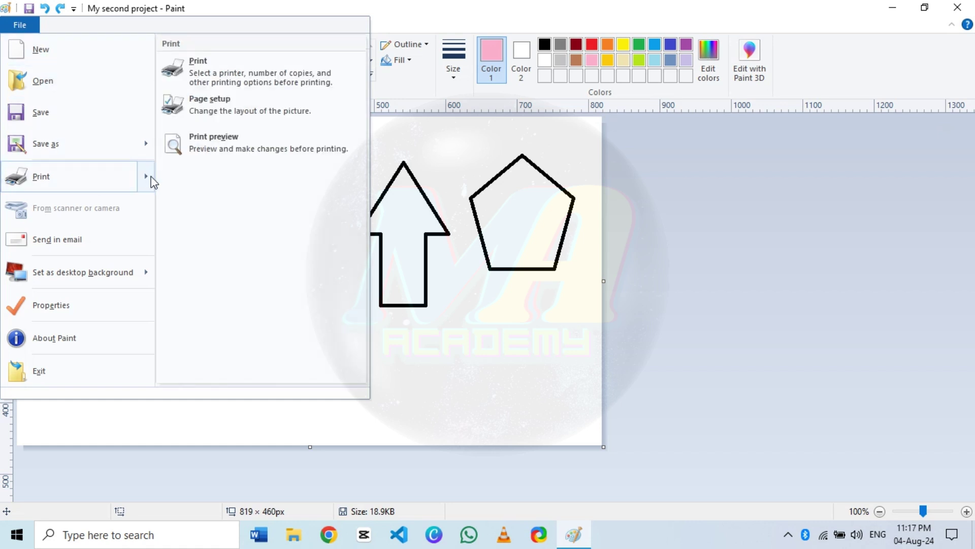
left_click(539, 259)
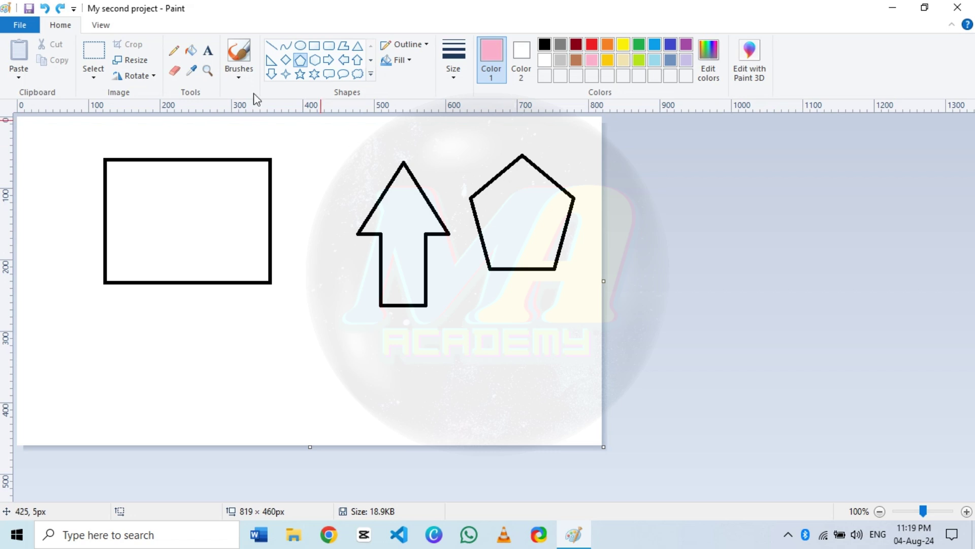
left_click(20, 25)
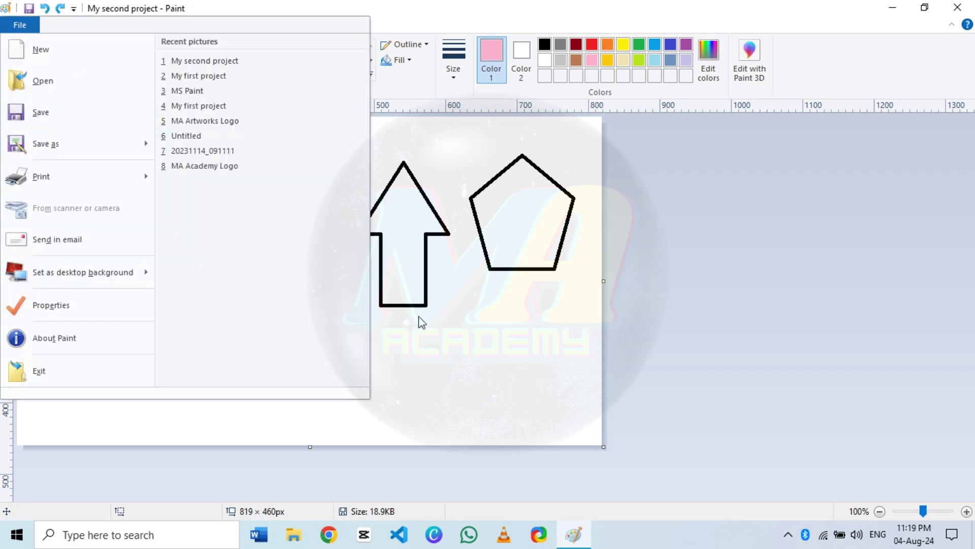
left_click(506, 345)
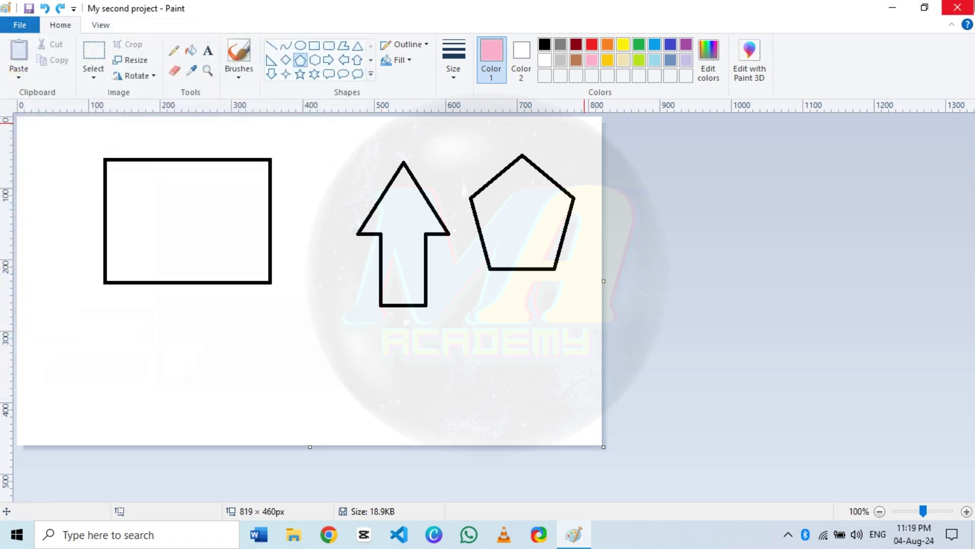